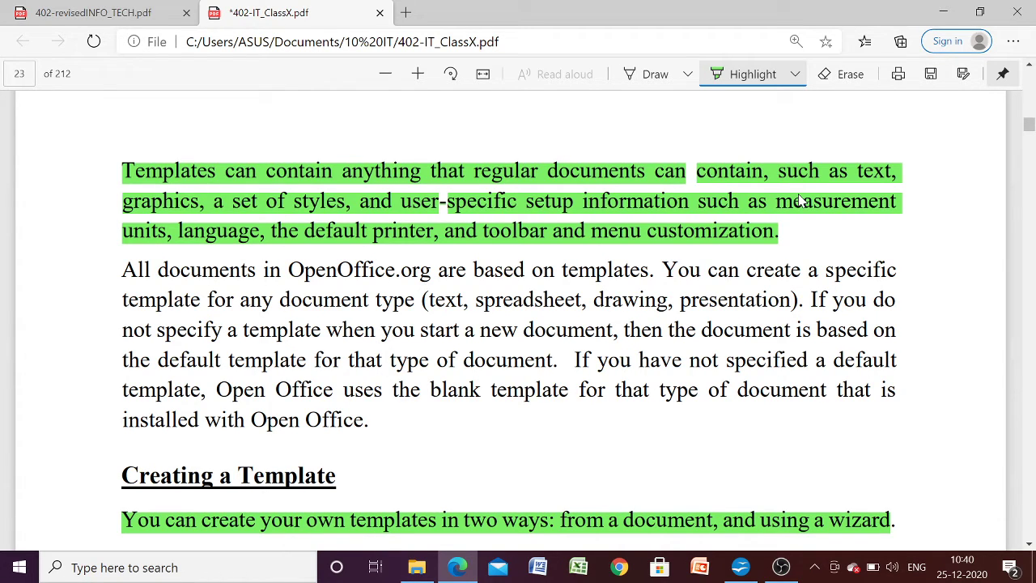
Step: Highlight the third instruction under "Creating A Template From A Document", including "File > Templates > Save.", on page 23
{"action": "scroll", "coordinate": [800, 200], "scroll_direction": "down", "scroll_amount": 4}
{"action": "scroll", "coordinate": [800, 200], "scroll_direction": "down", "scroll_amount": 1}
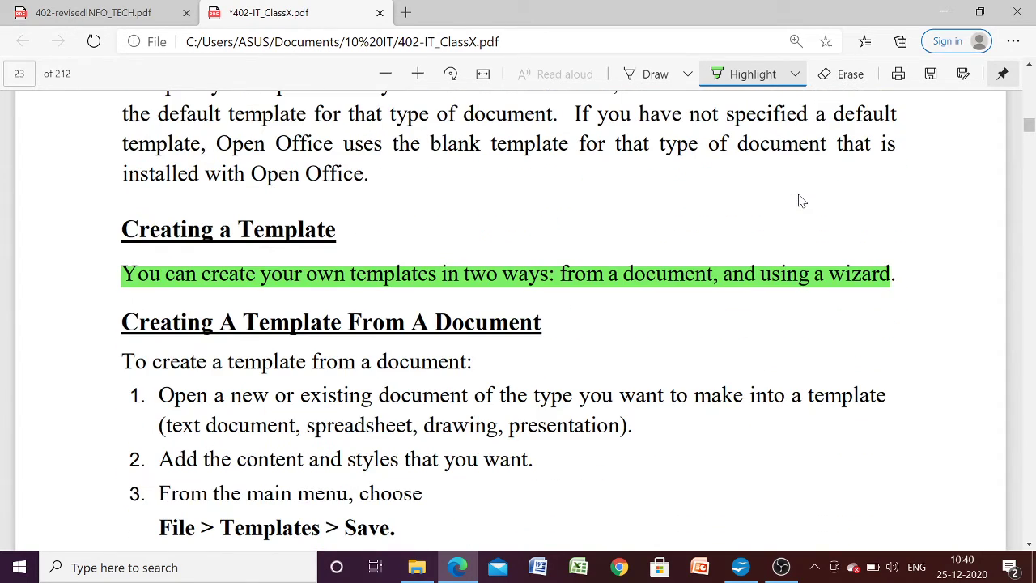
{"action": "scroll", "coordinate": [800, 200], "scroll_direction": "down", "scroll_amount": 1}
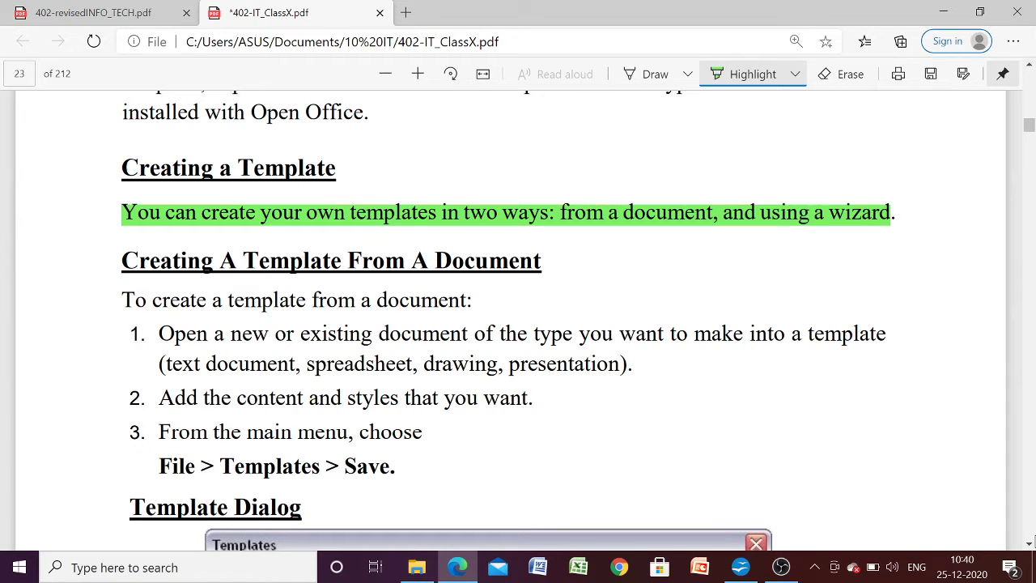
{"action": "left_click", "coordinate": [1030, 547]}
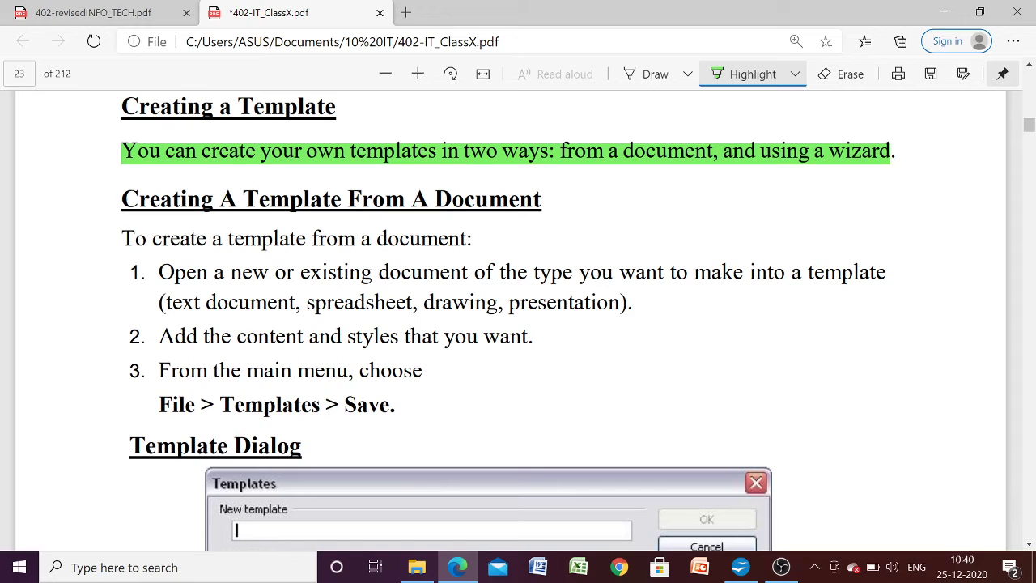
{"action": "mouse_move", "coordinate": [158, 370]}
{"action": "left_mouse_down"}
{"action": "mouse_move", "coordinate": [278, 369]}
{"action": "mouse_move", "coordinate": [402, 405]}
{"action": "left_mouse_up"}
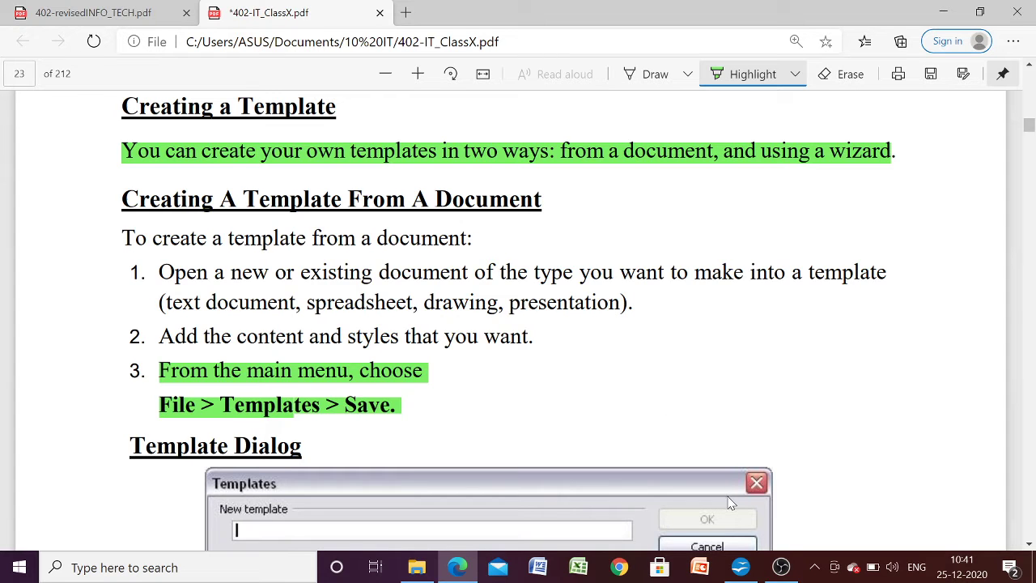
Step: Switch to OpenOffice Writer and insert the Chalk picture from the Gallery's School & University theme into the blank document
{"action": "left_click", "coordinate": [739, 564]}
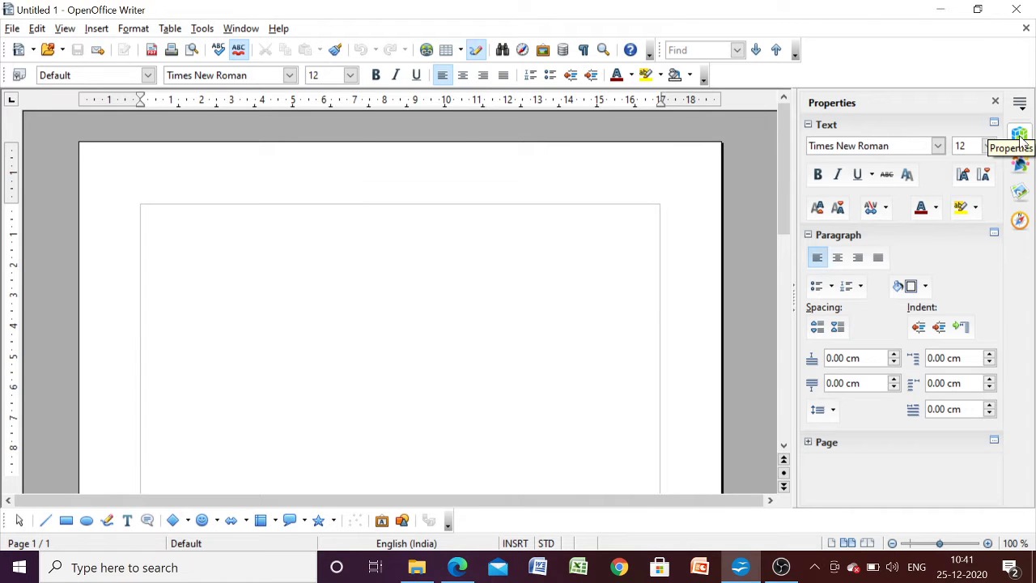
{"action": "left_click", "coordinate": [1021, 191]}
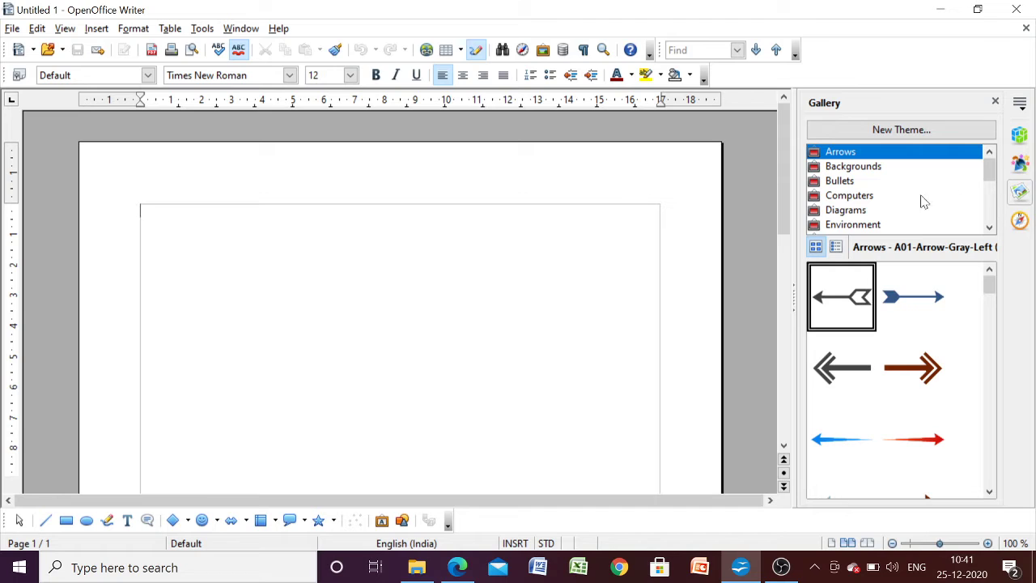
{"action": "left_click", "coordinate": [852, 197]}
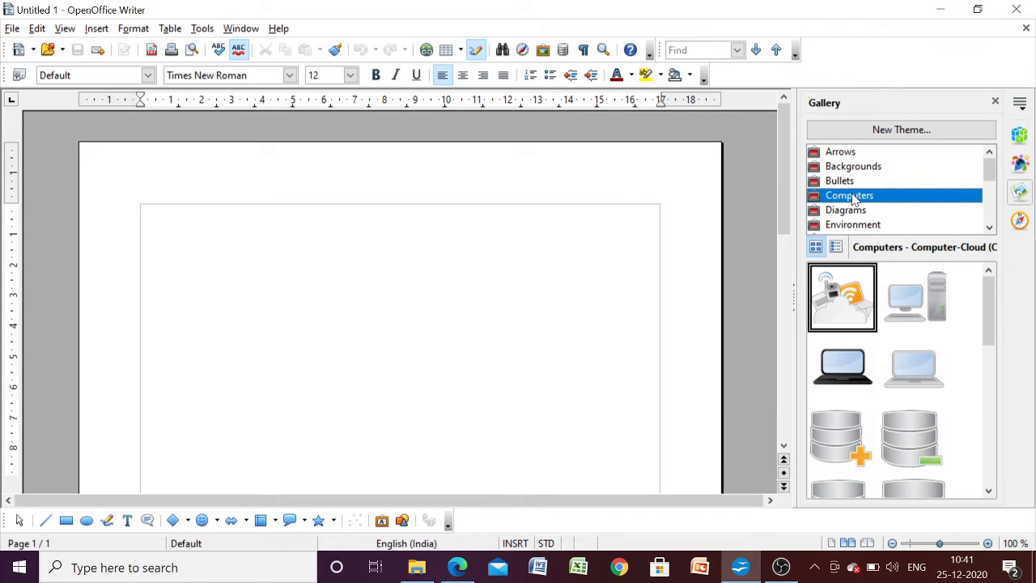
{"action": "left_click", "coordinate": [989, 227]}
{"action": "left_click", "coordinate": [990, 229]}
{"action": "left_click", "coordinate": [989, 228]}
{"action": "left_click", "coordinate": [989, 228]}
{"action": "left_click", "coordinate": [989, 228]}
{"action": "left_click", "coordinate": [989, 228]}
{"action": "left_click", "coordinate": [990, 228]}
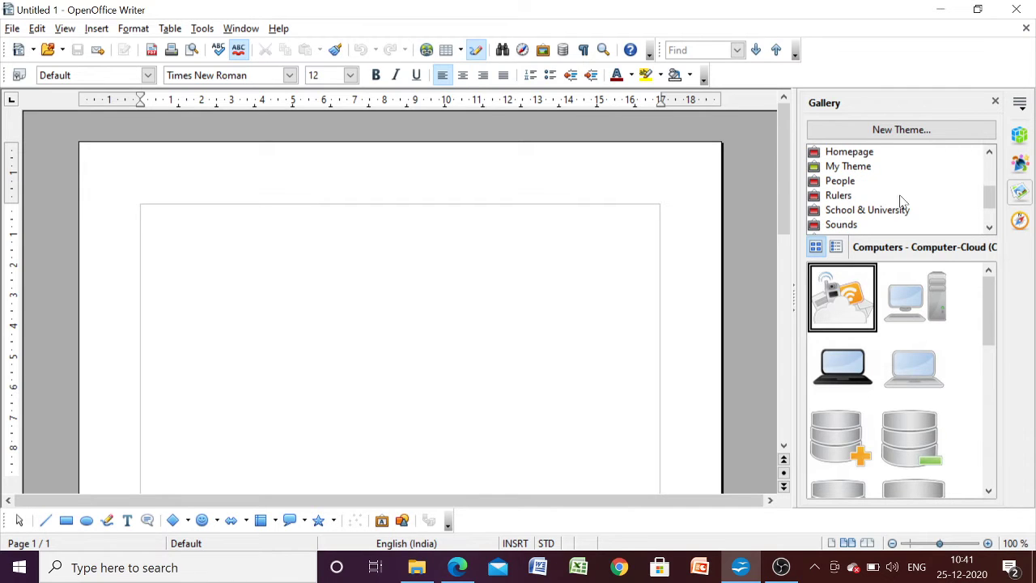
{"action": "left_click", "coordinate": [887, 215]}
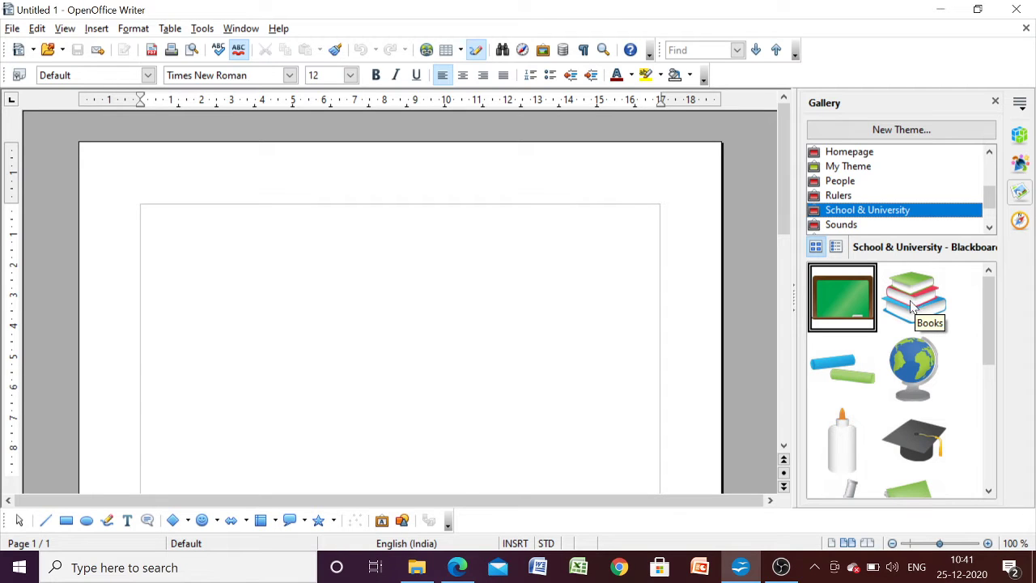
{"action": "double_click", "coordinate": [848, 368]}
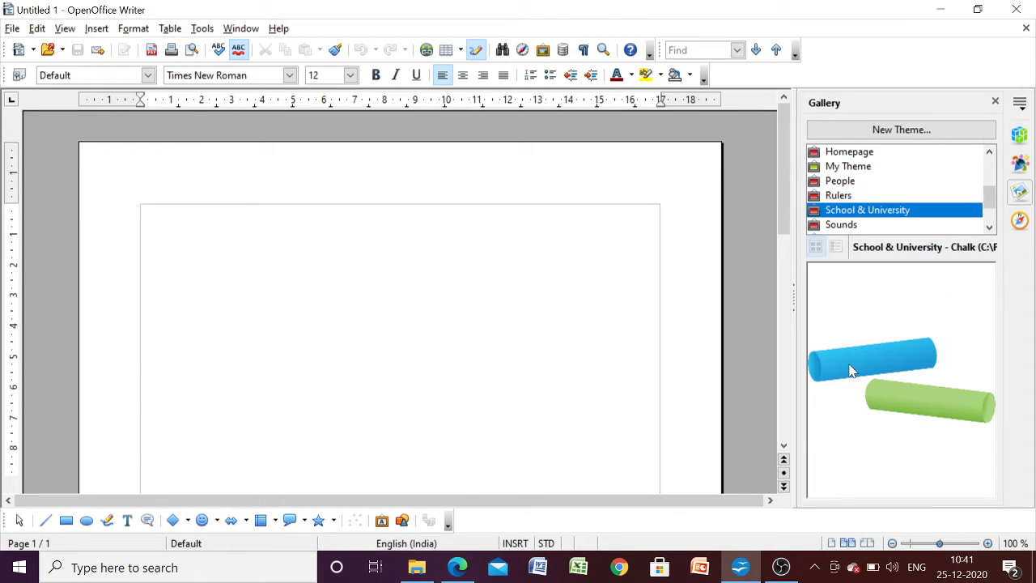
{"action": "left_click_drag", "start_coordinate": [850, 370], "coordinate": [513, 335]}
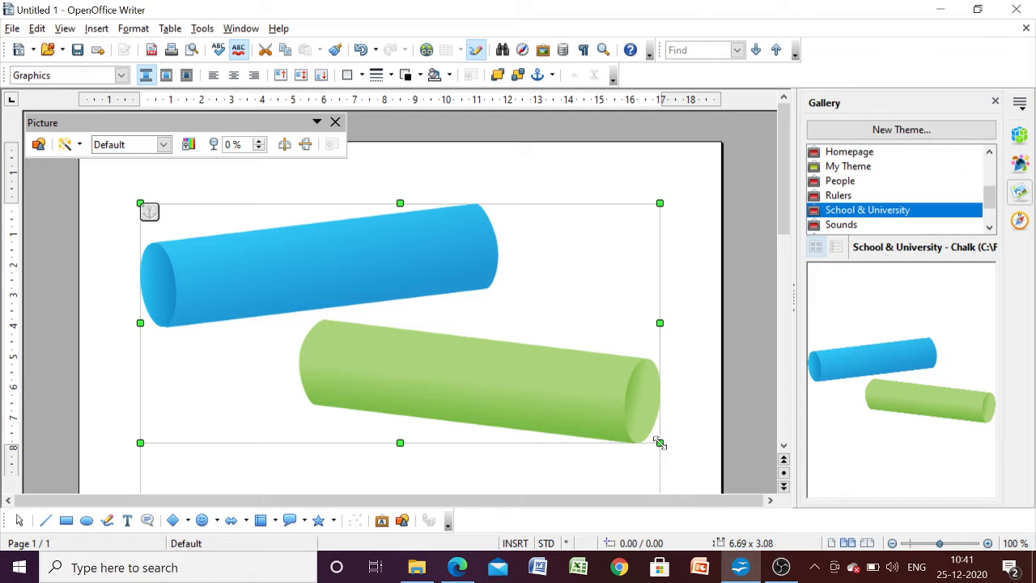
Step: Shrink the chalk picture to about 2.89 x 1.43 and place it in the upper-right part of the page's text area
{"action": "left_click_drag", "start_coordinate": [660, 442], "coordinate": [365, 315]}
{"action": "left_click_drag", "start_coordinate": [331, 242], "coordinate": [470, 244]}
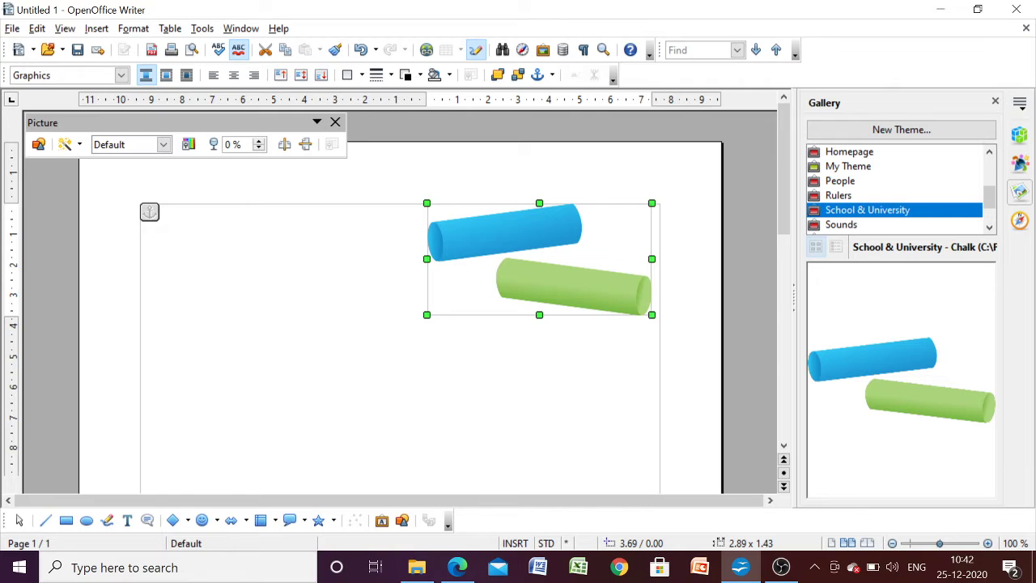
{"action": "key", "text": "Escape"}
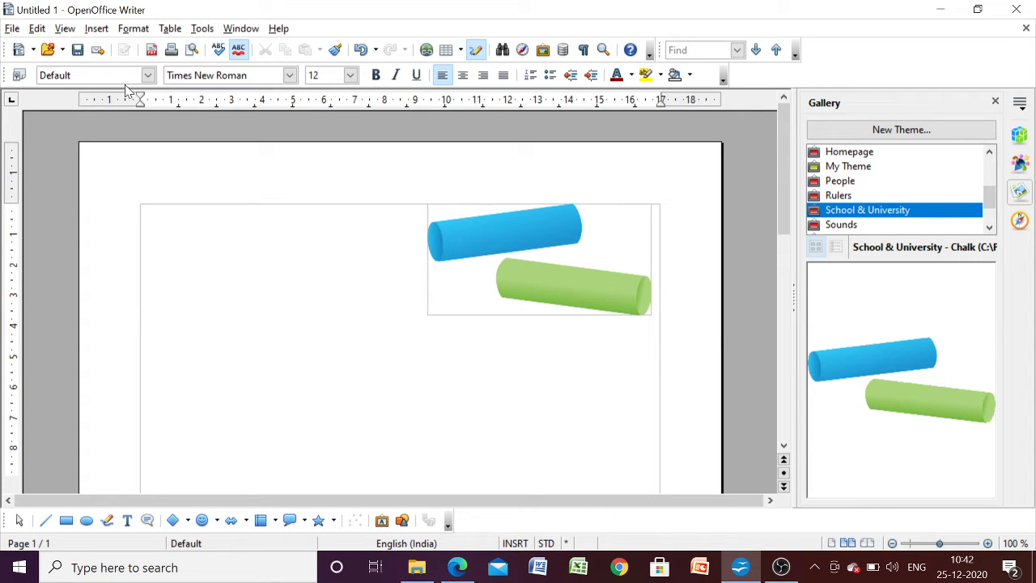
{"action": "left_click", "coordinate": [13, 30]}
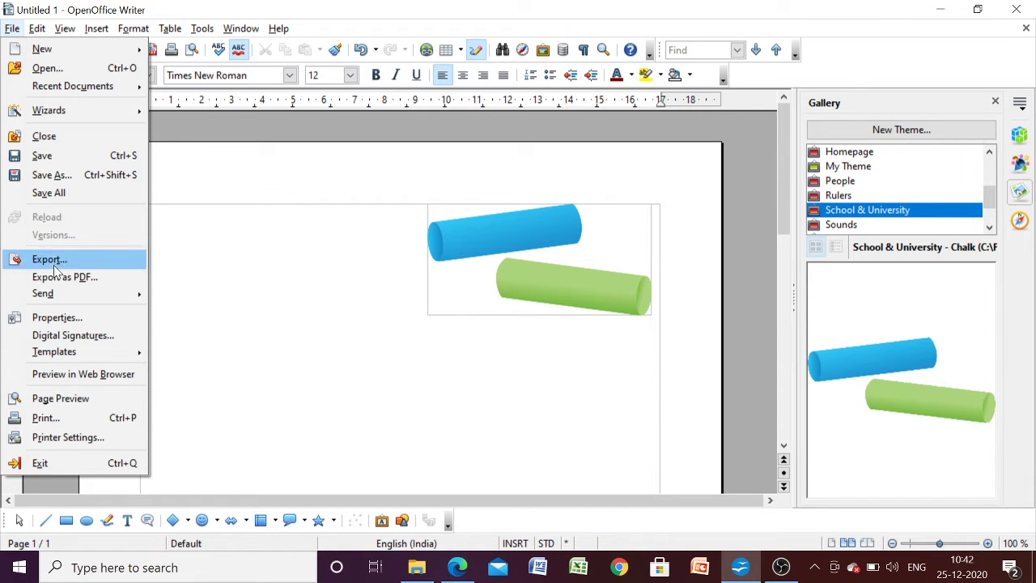
{"action": "mouse_move", "coordinate": [52, 350]}
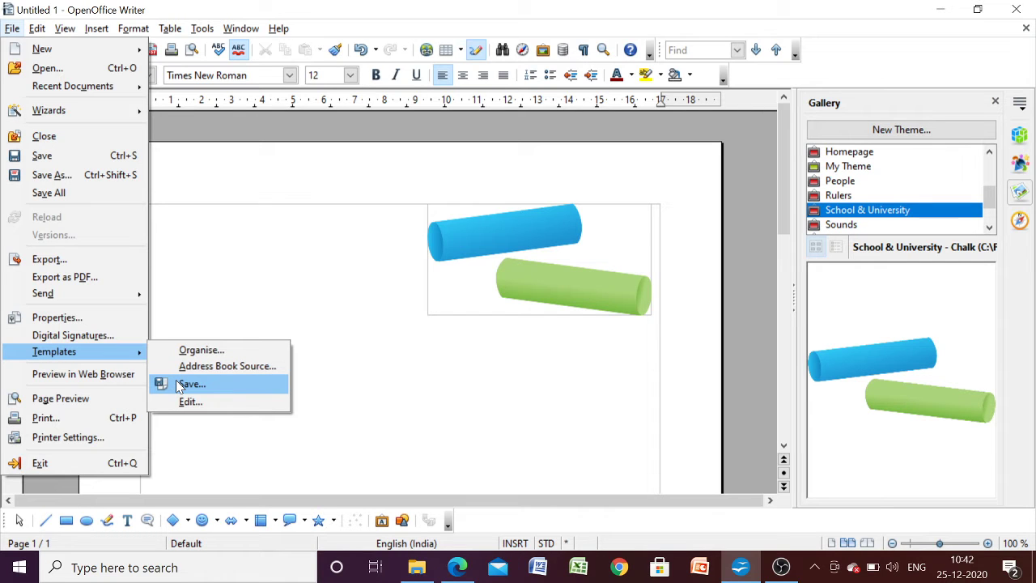
{"action": "left_click", "coordinate": [194, 303]}
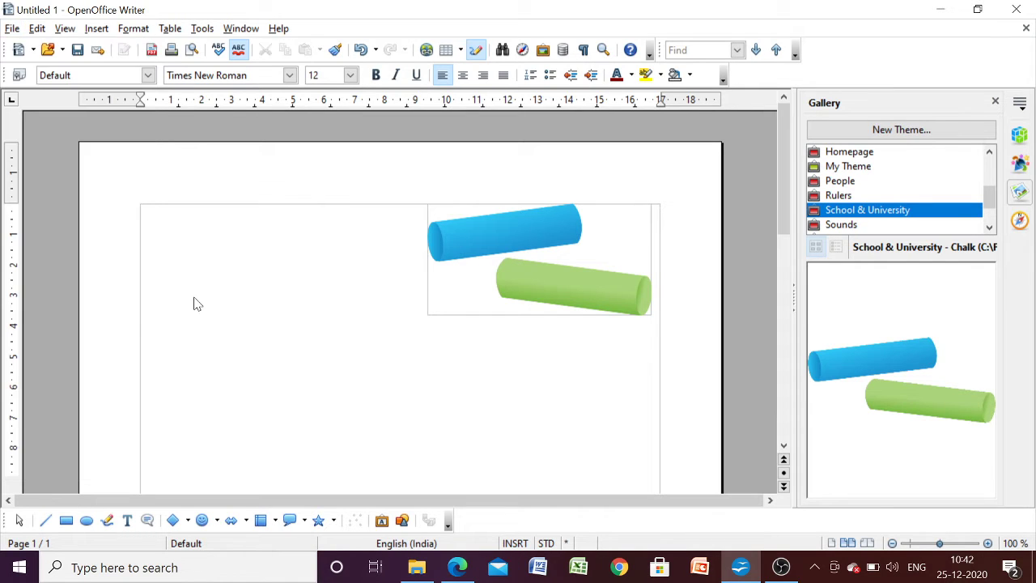
Step: Save the document as a new template named template2 in the My Templates category
{"action": "left_click", "coordinate": [12, 29]}
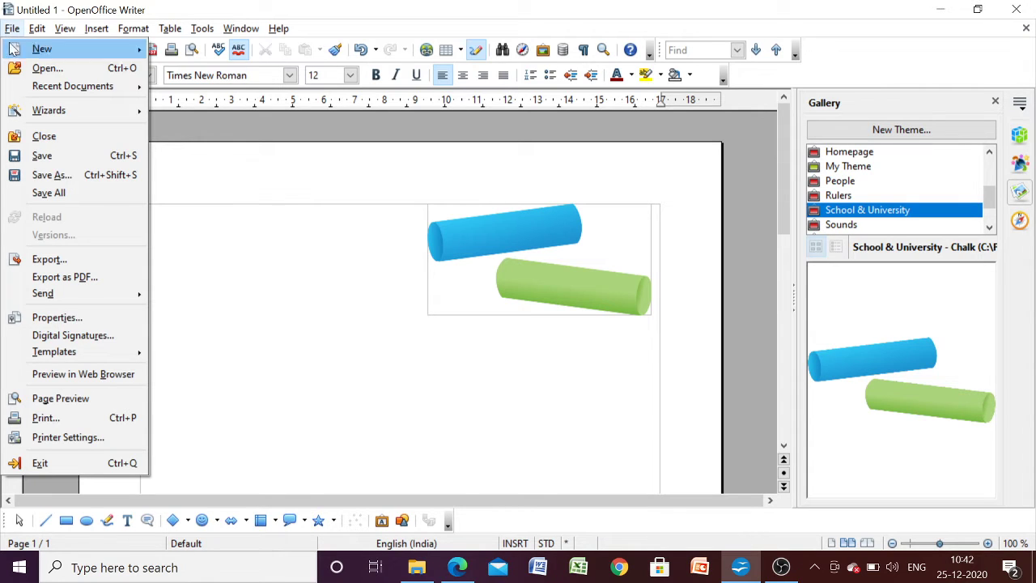
{"action": "mouse_move", "coordinate": [46, 358]}
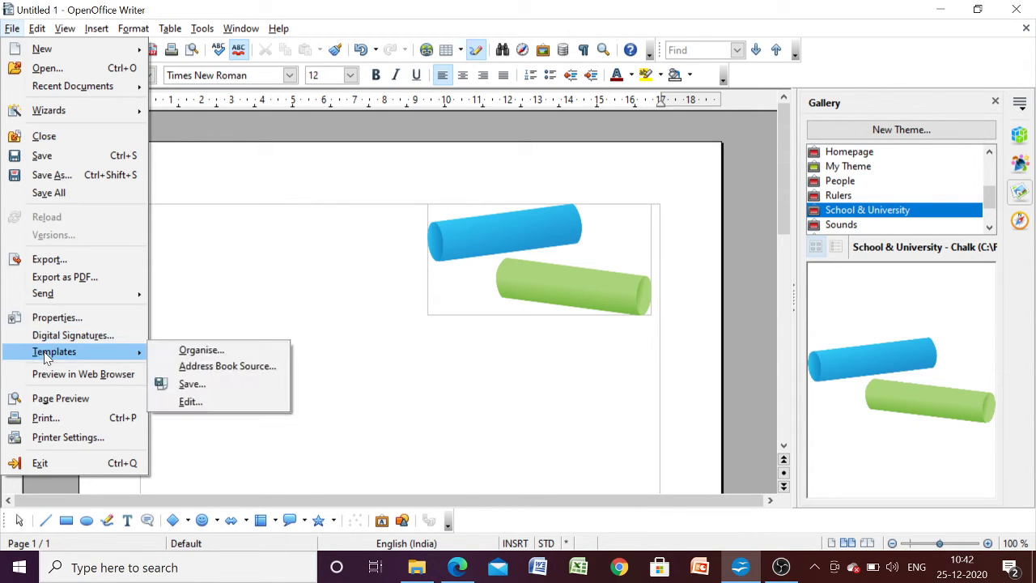
{"action": "left_click", "coordinate": [191, 385]}
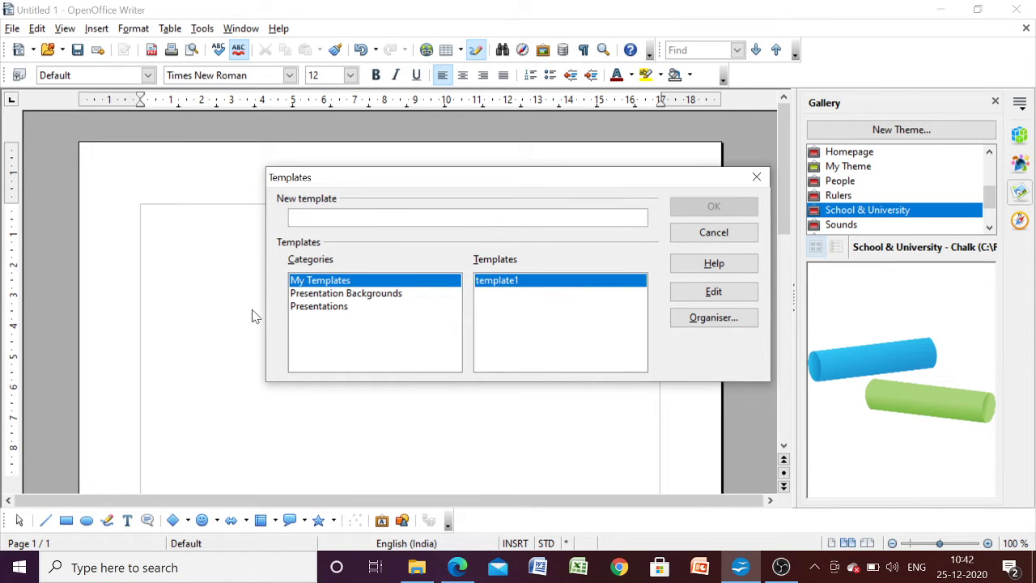
{"action": "left_click", "coordinate": [300, 215]}
{"action": "type", "text": "template2"}
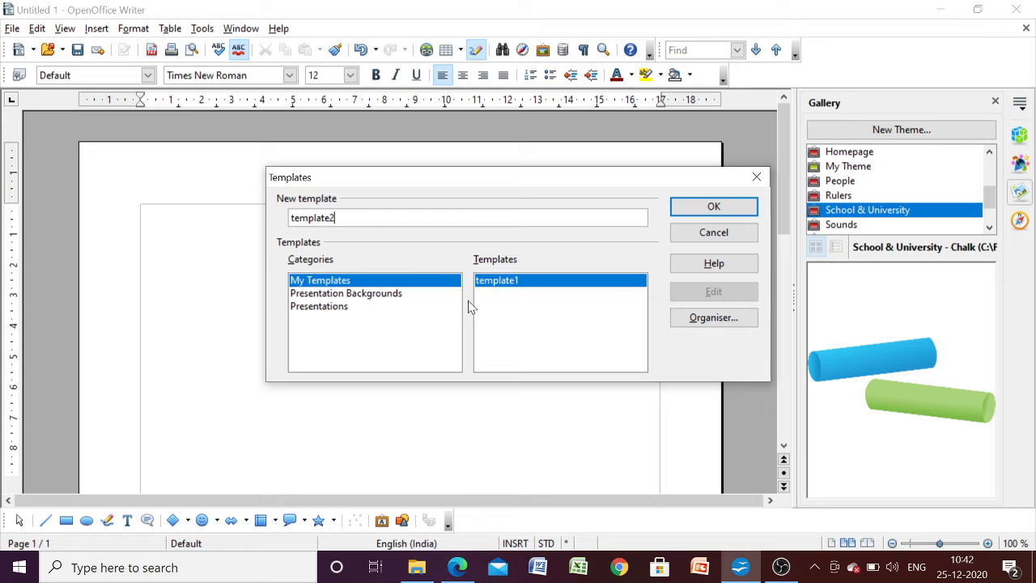
{"action": "left_click", "coordinate": [684, 210]}
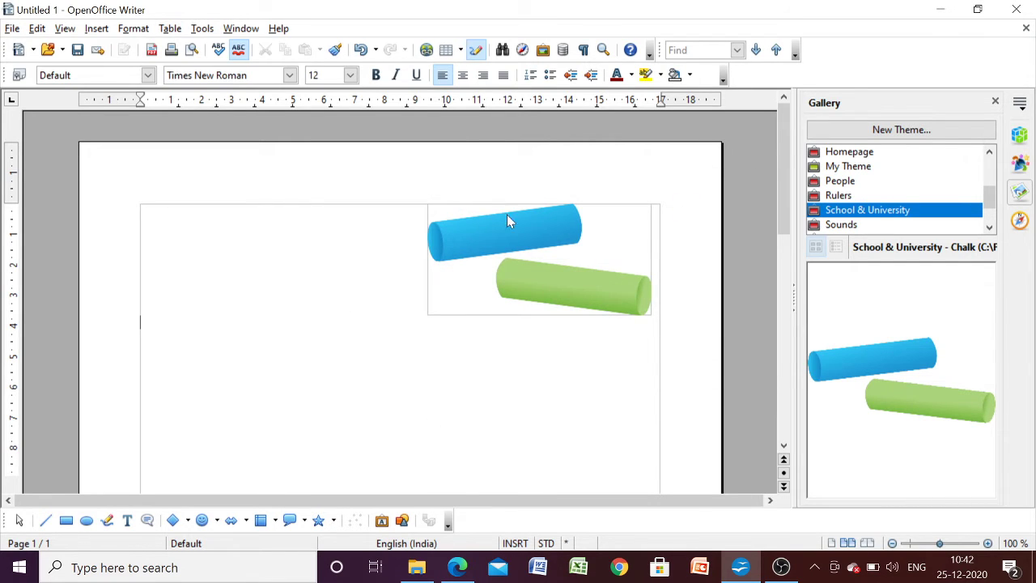
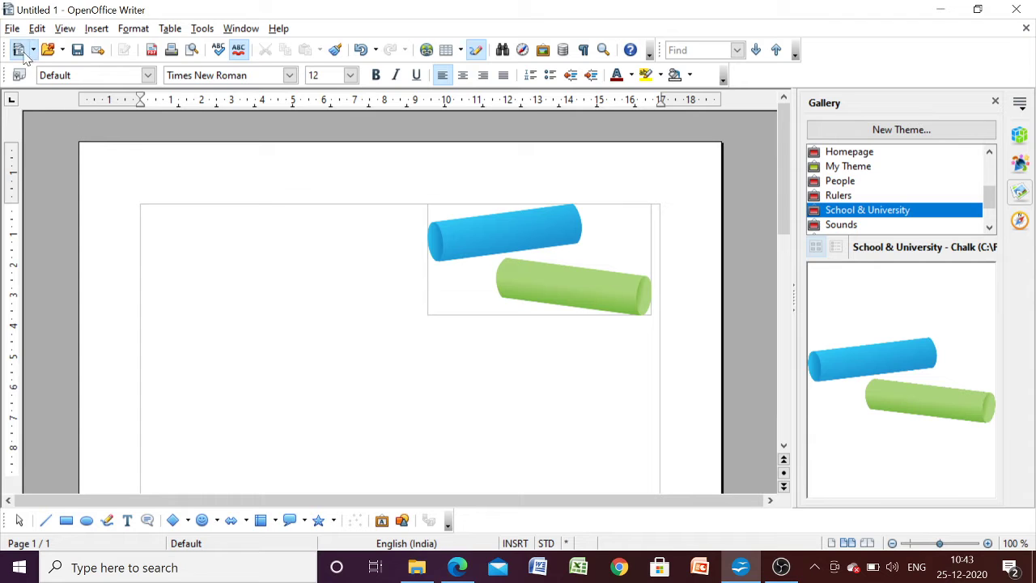
{"action": "left_click", "coordinate": [13, 29]}
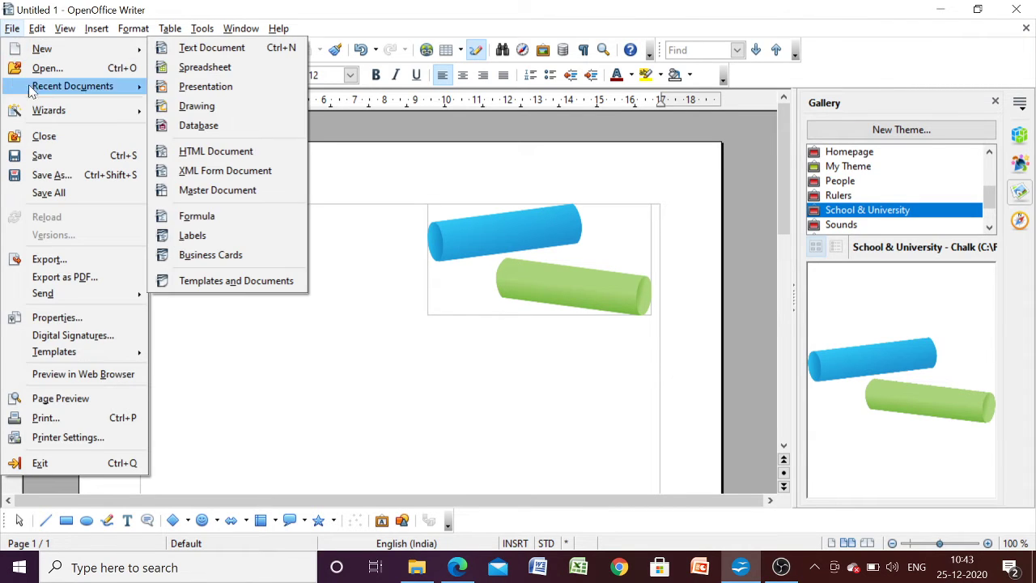
{"action": "mouse_move", "coordinate": [43, 114]}
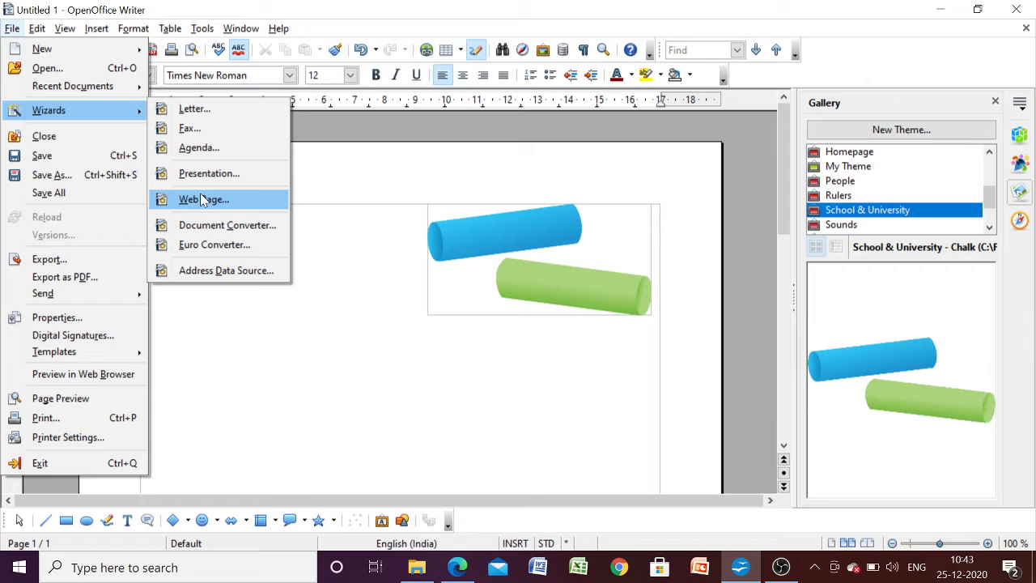
{"action": "left_click", "coordinate": [257, 327]}
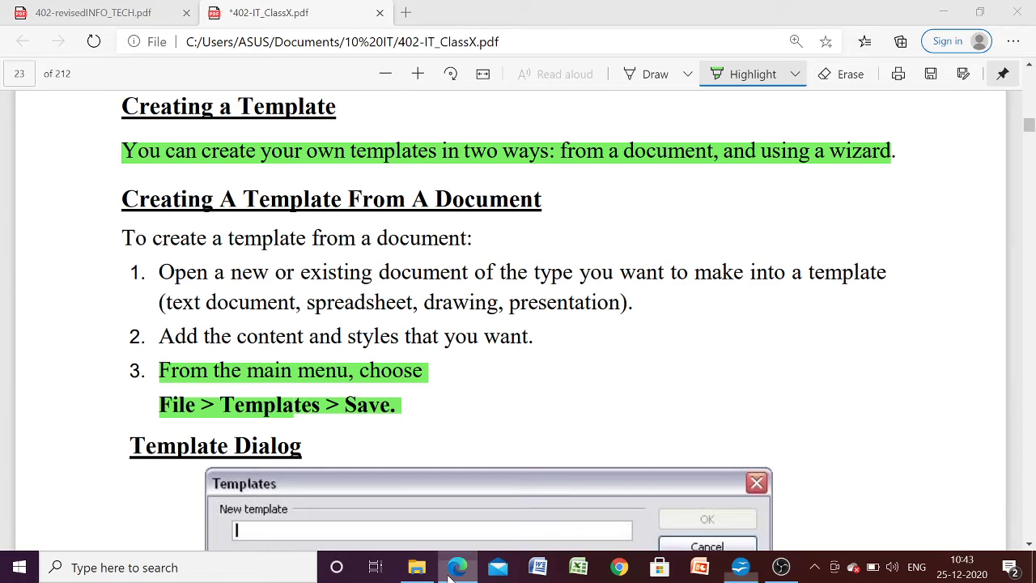
Step: Switch to the PDF in Microsoft Edge and highlight the heading "Creating A Template Using A Wizard" on page 24
{"action": "left_click", "coordinate": [457, 567]}
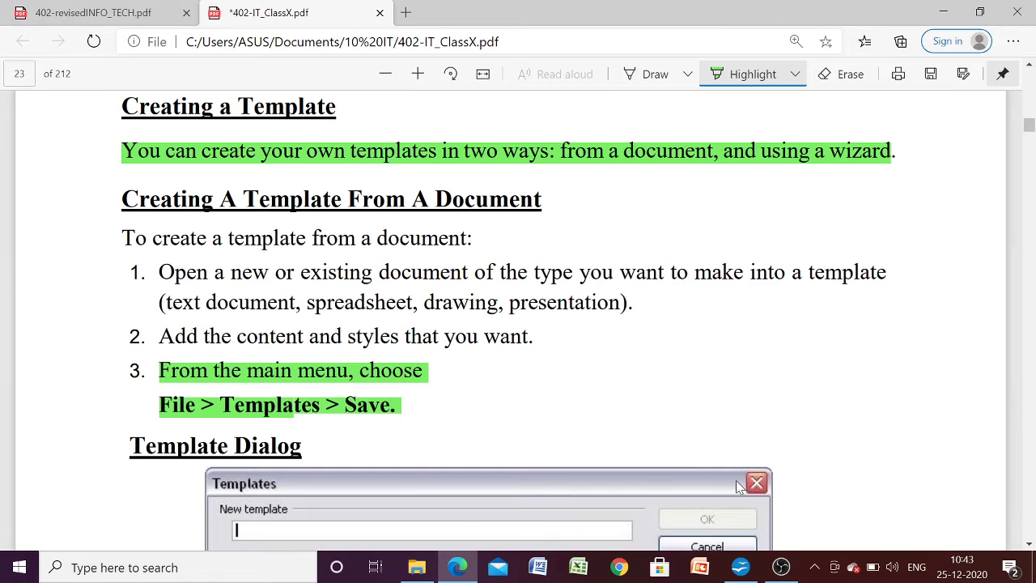
{"action": "left_click", "coordinate": [1029, 544]}
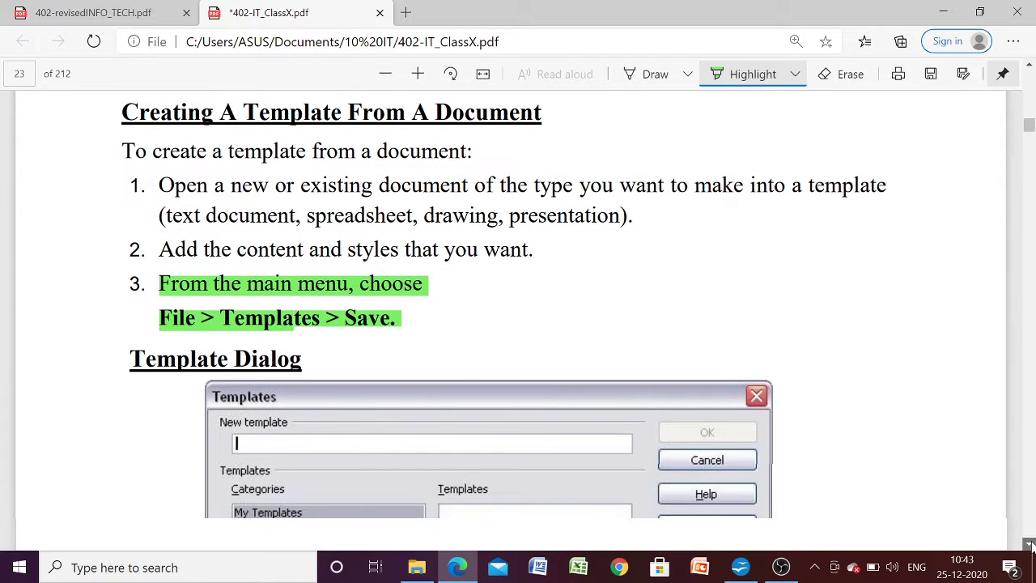
{"action": "left_click", "coordinate": [1028, 544]}
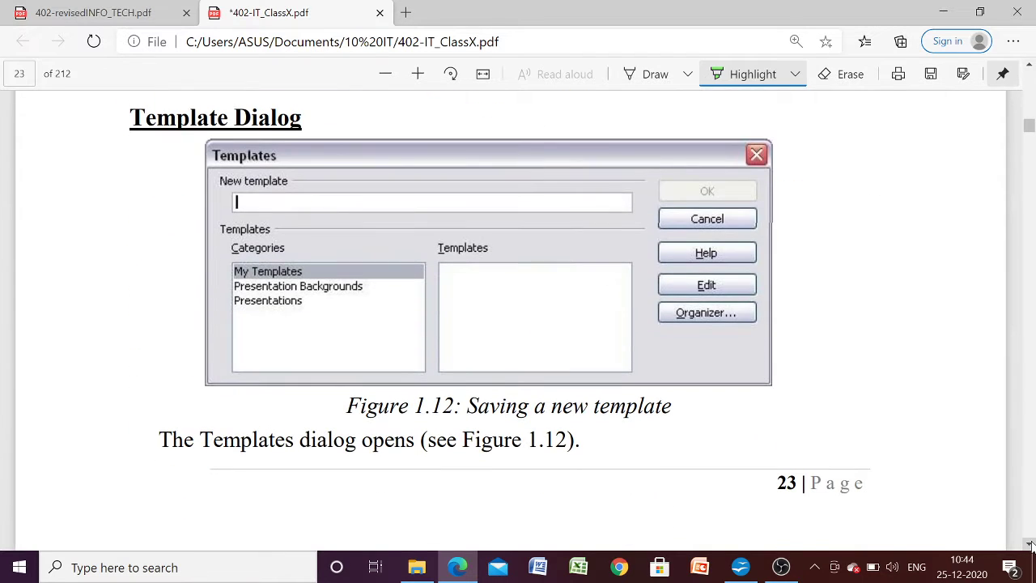
{"action": "left_click", "coordinate": [1029, 543]}
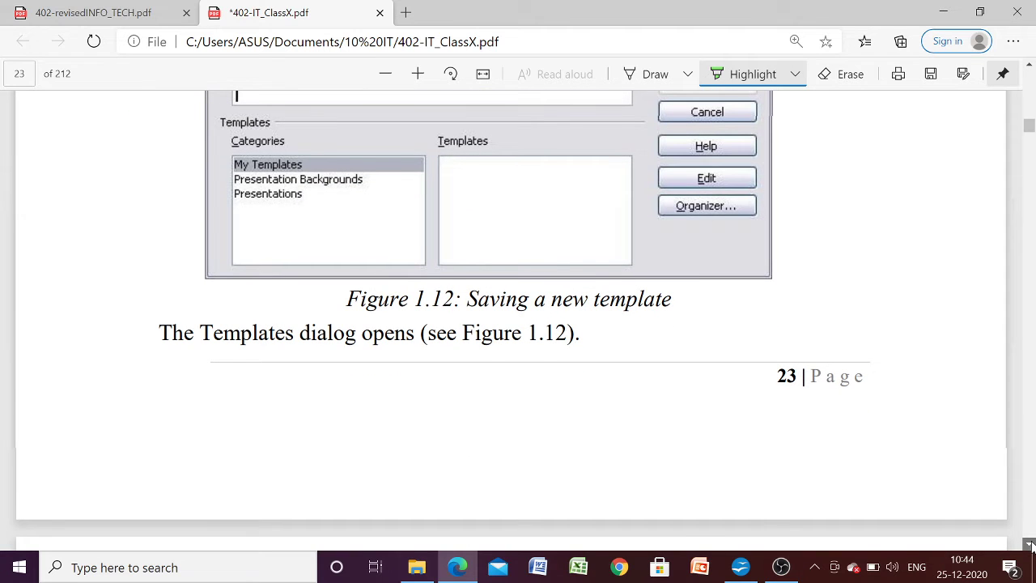
{"action": "left_click", "coordinate": [1028, 544]}
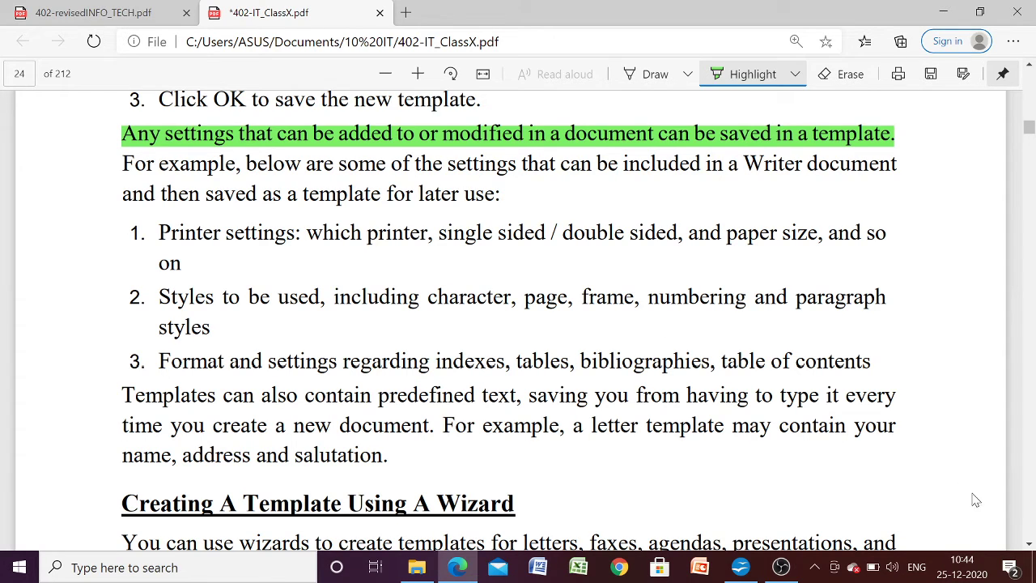
{"action": "left_click", "coordinate": [1030, 544]}
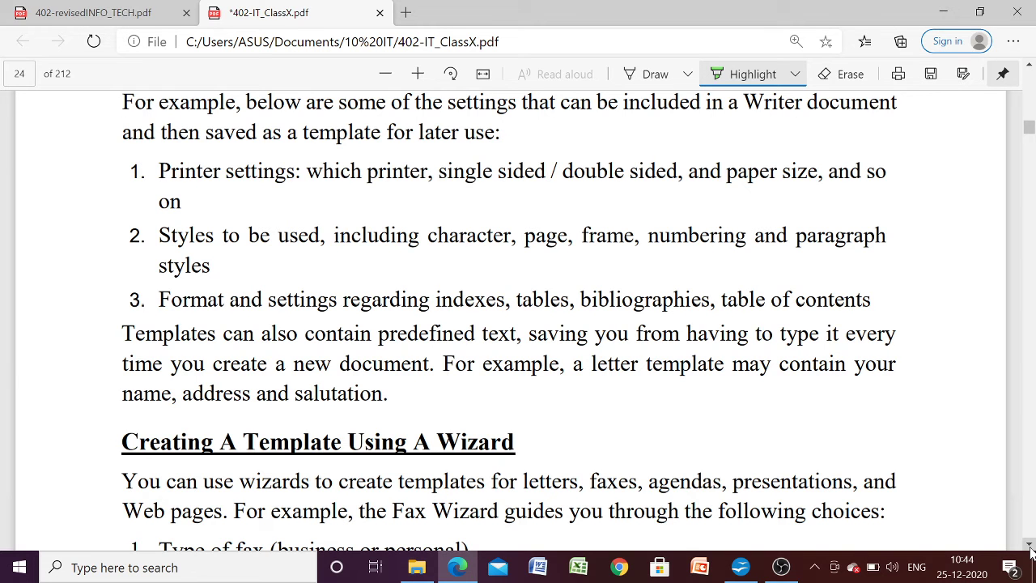
{"action": "scroll", "coordinate": [1029, 544], "scroll_direction": "down", "scroll_amount": 3}
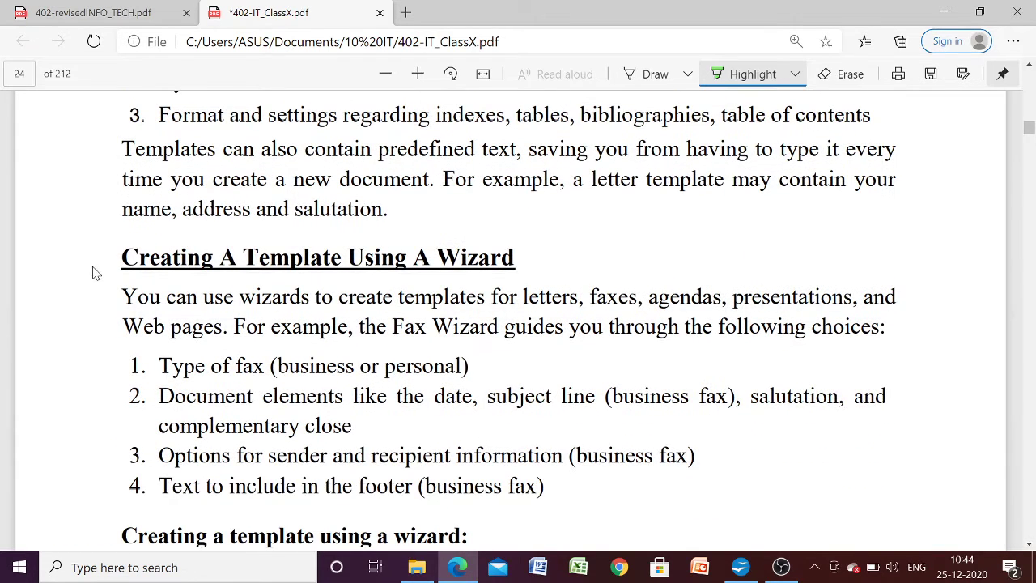
{"action": "left_click_drag", "start_coordinate": [121, 258], "coordinate": [521, 257]}
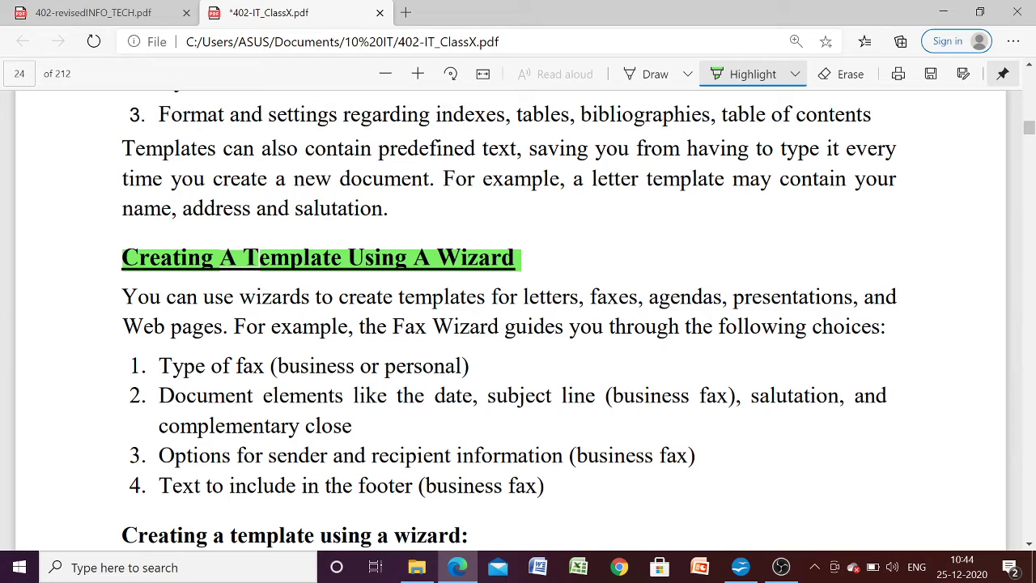
Step: Read through the wizard template instructions on pages 24 and 25 up to the "Setting A Default Template" section
{"action": "left_click", "coordinate": [1029, 547]}
{"action": "left_click", "coordinate": [1029, 546]}
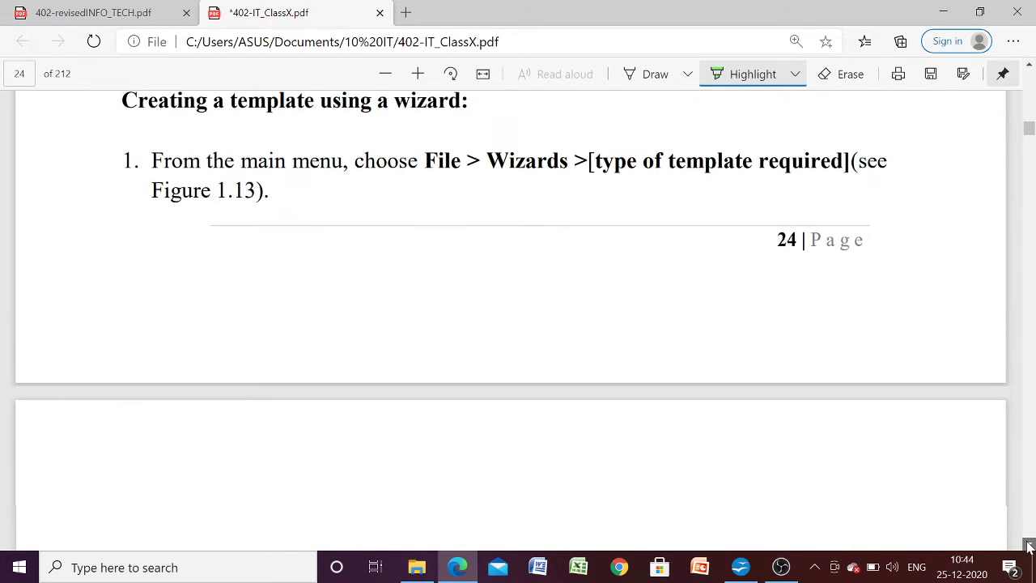
{"action": "left_click", "coordinate": [1029, 546]}
{"action": "left_click", "coordinate": [1029, 546]}
{"action": "left_click", "coordinate": [1029, 546]}
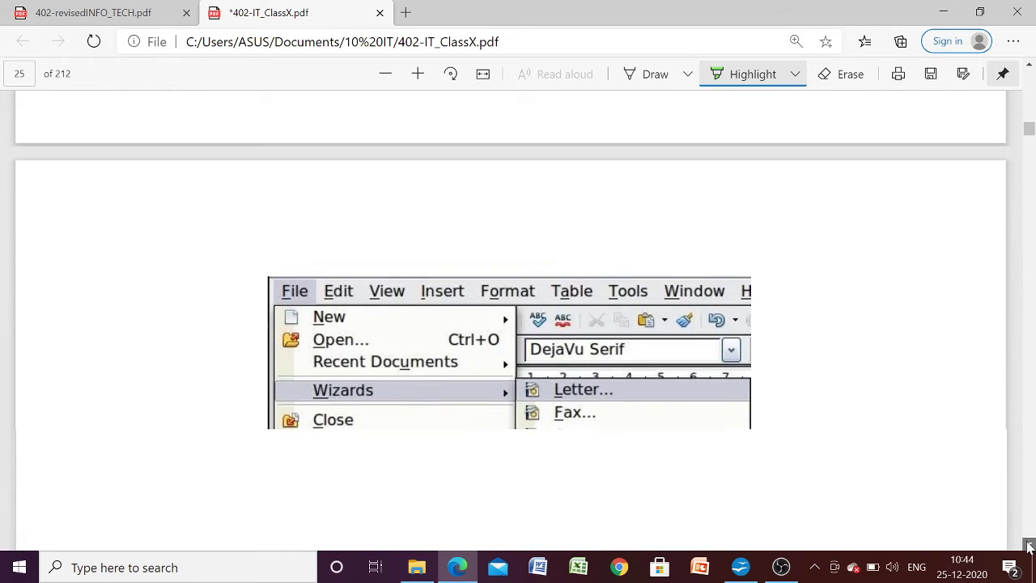
{"action": "left_click", "coordinate": [1029, 547]}
{"action": "left_click", "coordinate": [1029, 546]}
{"action": "left_click", "coordinate": [1029, 547]}
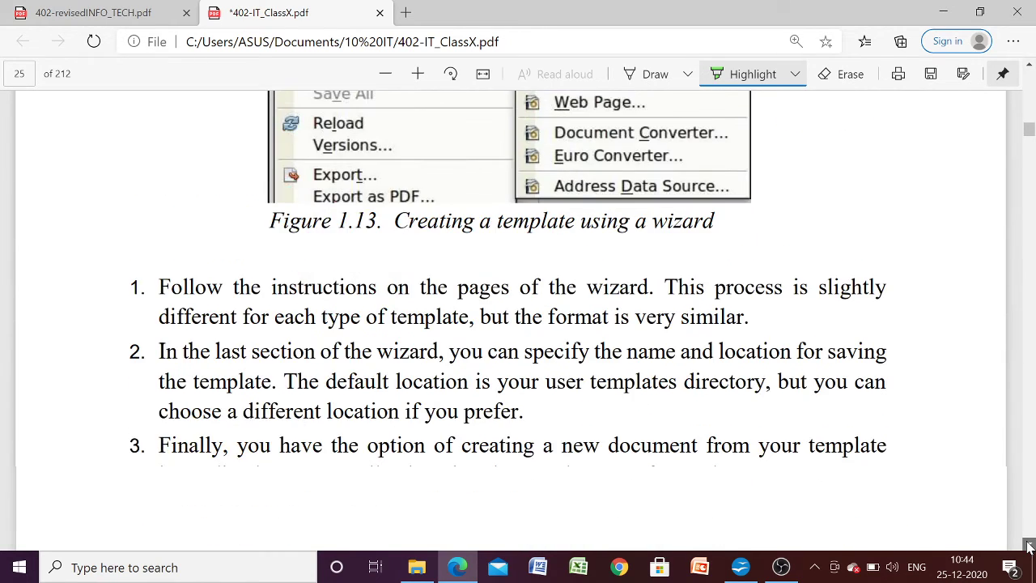
{"action": "left_click", "coordinate": [1029, 547]}
{"action": "left_click", "coordinate": [1028, 546]}
{"action": "left_click", "coordinate": [1029, 546]}
{"action": "left_click", "coordinate": [1029, 546]}
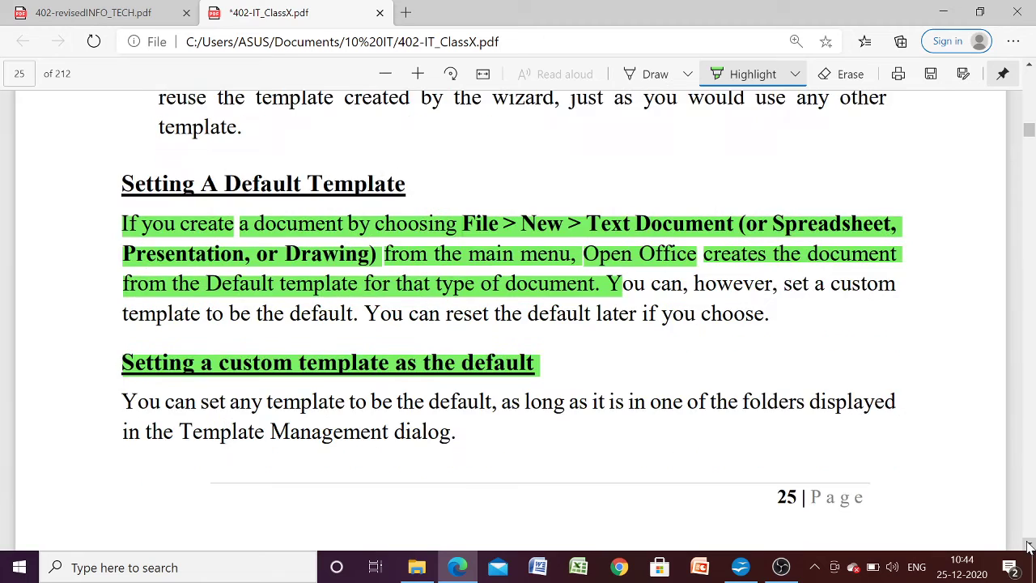
{"action": "left_click", "coordinate": [1029, 546]}
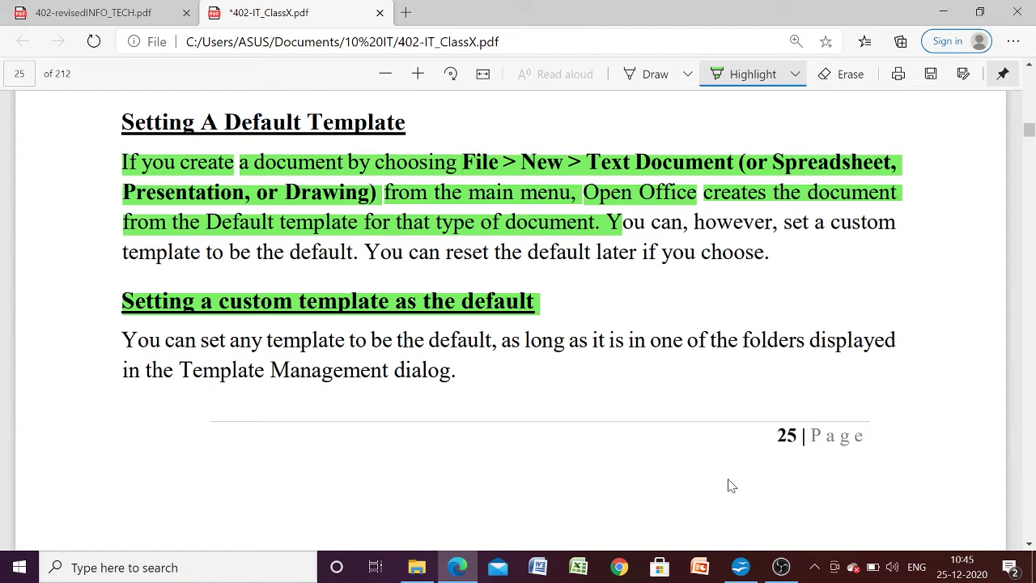
Step: Switch to OpenOffice Writer and create a new text document from the Untitled 1 window
{"action": "left_click", "coordinate": [739, 568]}
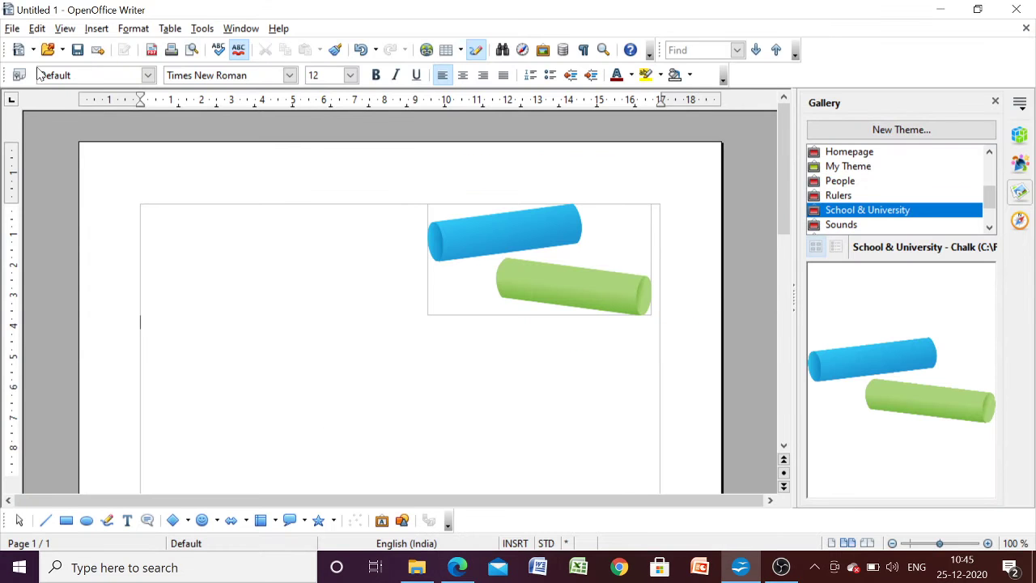
{"action": "left_click", "coordinate": [16, 29]}
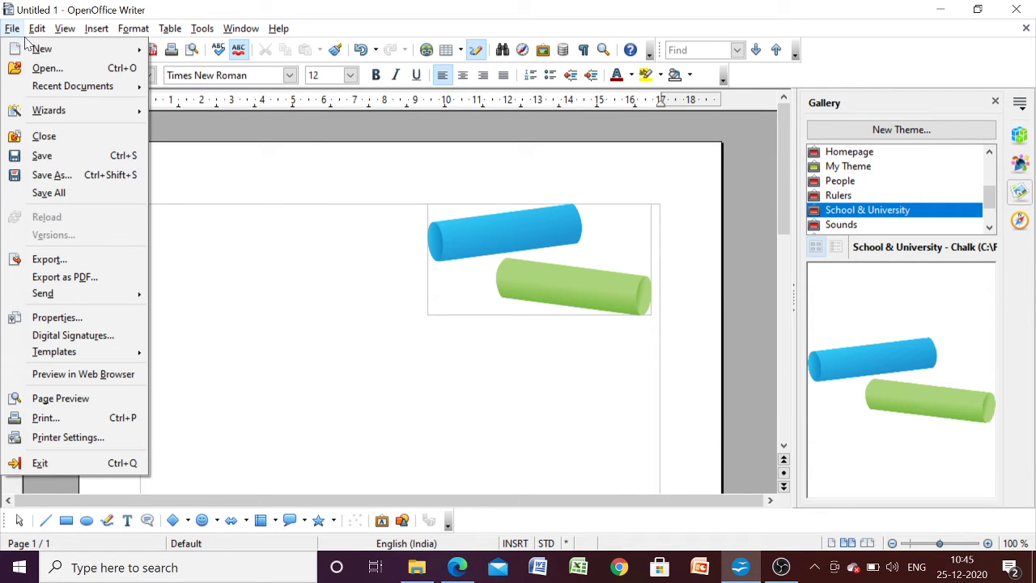
{"action": "mouse_move", "coordinate": [32, 49]}
{"action": "left_click", "coordinate": [209, 48]}
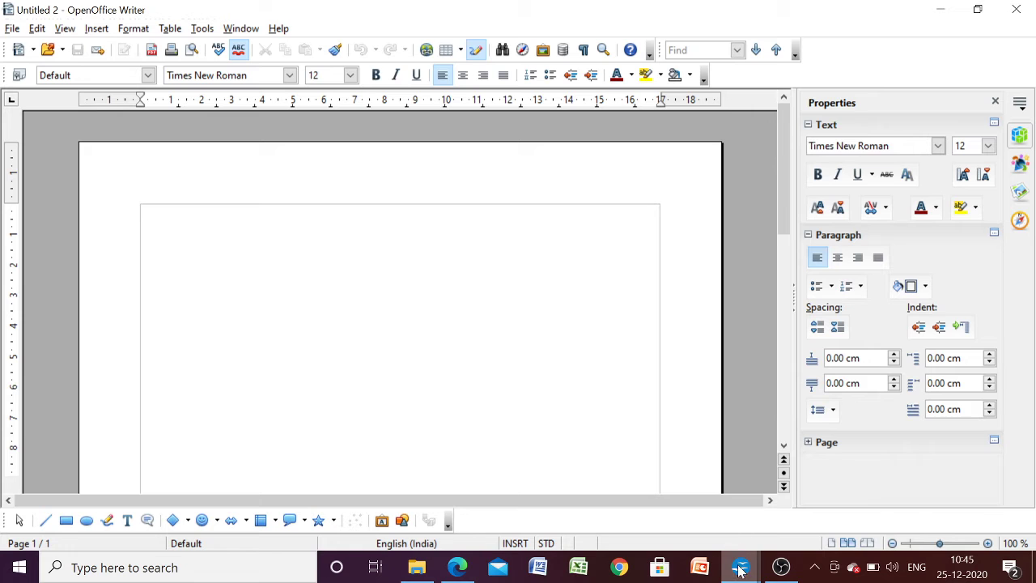
Step: Switch to the PDF in Microsoft Edge and highlight step 1 of setting a custom template as the default on page 26
{"action": "mouse_move", "coordinate": [739, 575]}
{"action": "mouse_move", "coordinate": [457, 569]}
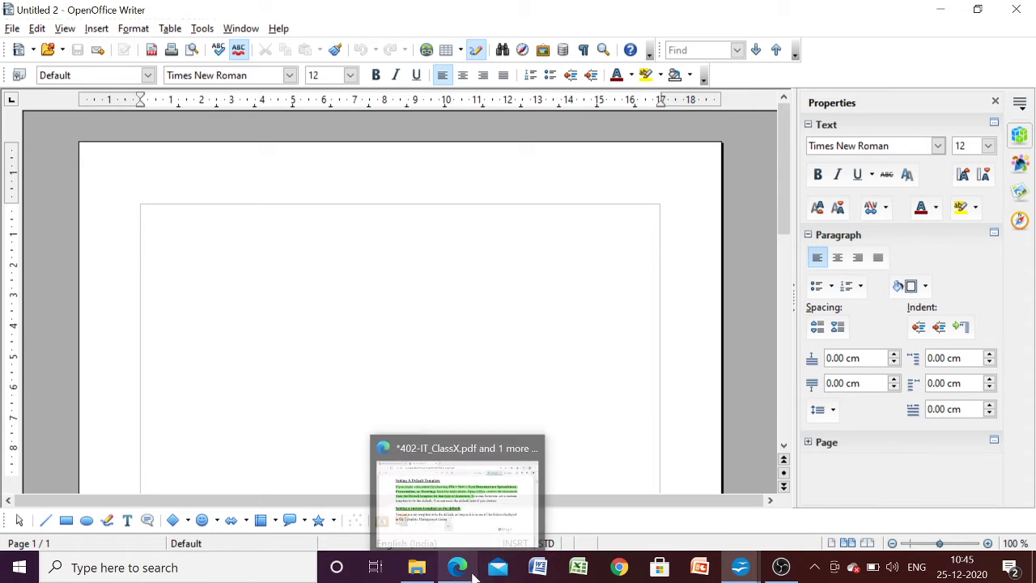
{"action": "left_click", "coordinate": [409, 491]}
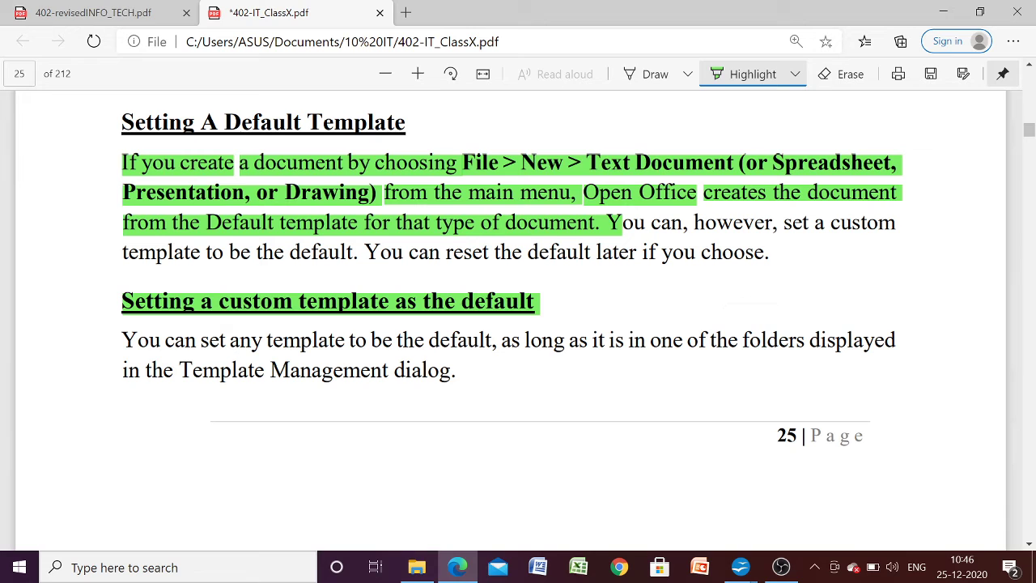
{"action": "left_click", "coordinate": [1029, 545]}
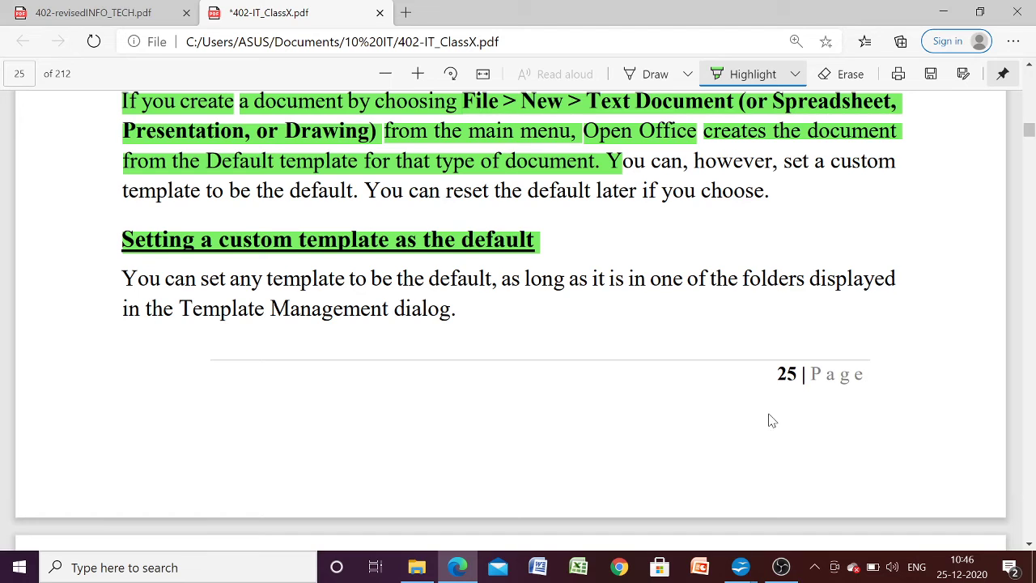
{"action": "left_click", "coordinate": [1031, 546]}
{"action": "scroll", "coordinate": [1031, 546], "scroll_direction": "down", "scroll_amount": 3}
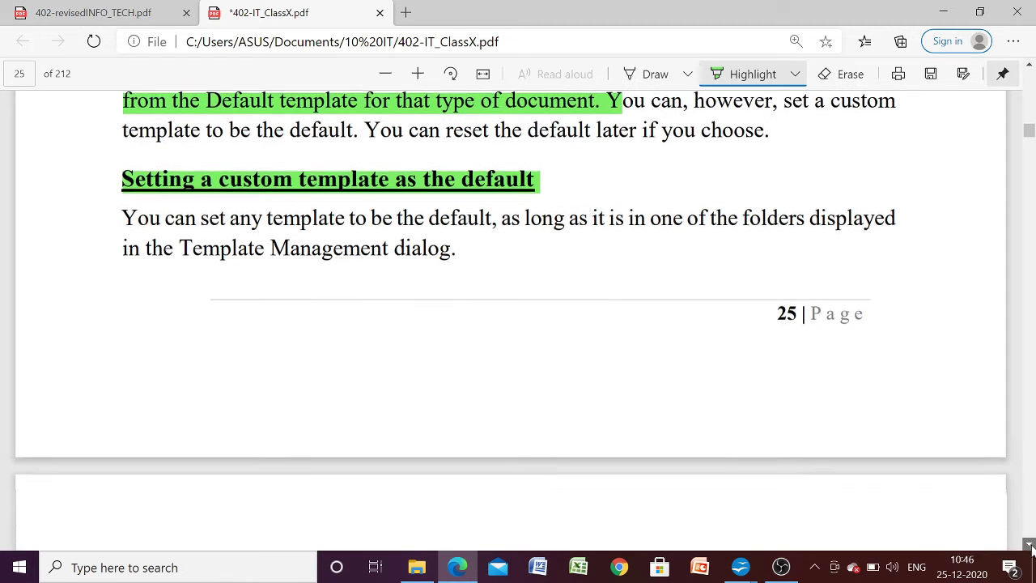
{"action": "scroll", "coordinate": [1031, 546], "scroll_direction": "down", "scroll_amount": 4}
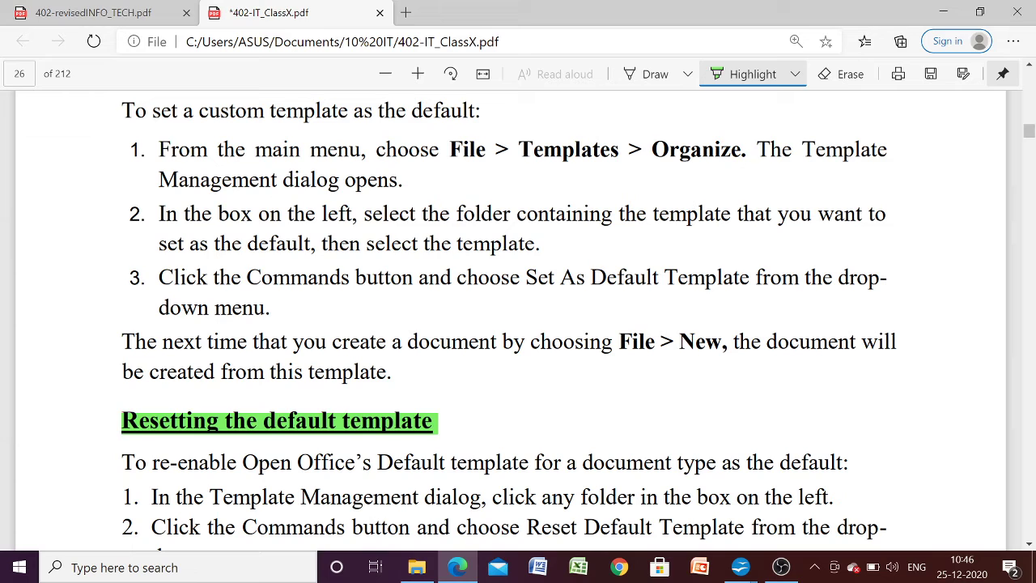
{"action": "left_click_drag", "start_coordinate": [159, 149], "coordinate": [409, 180]}
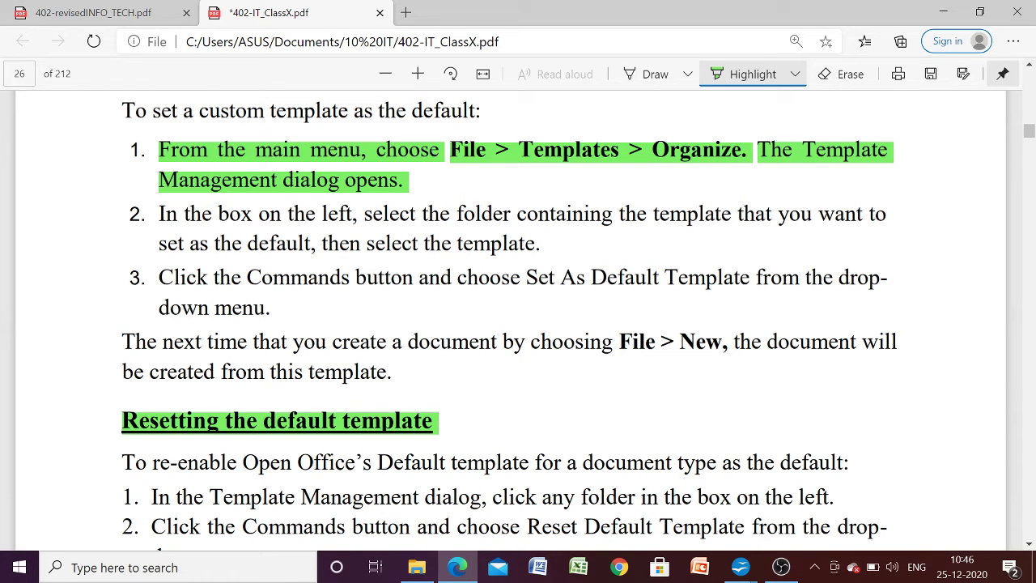
Step: Switch to the Untitled 1 document in OpenOffice Writer and open the Template Management dialog
{"action": "mouse_move", "coordinate": [738, 571]}
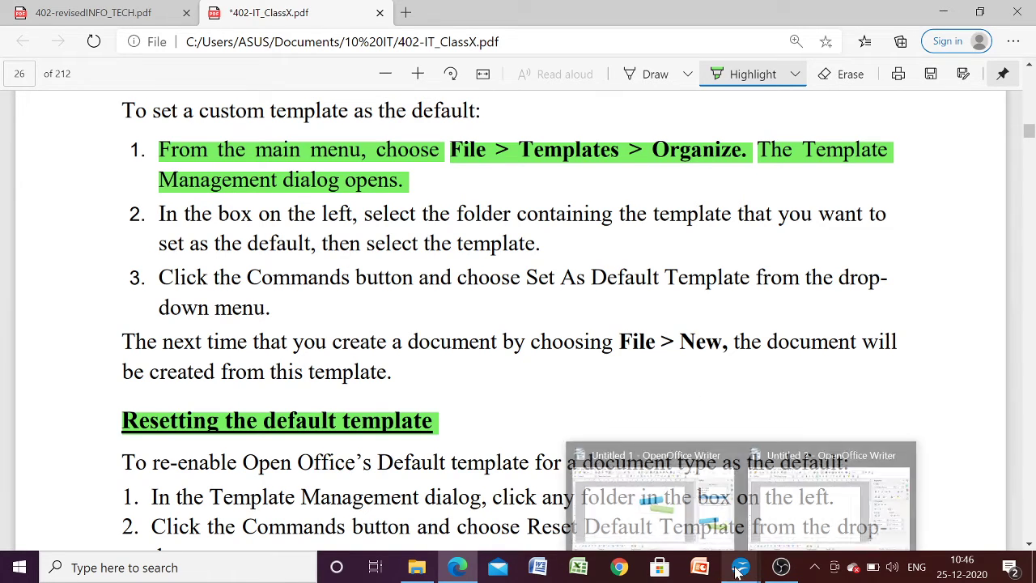
{"action": "left_click", "coordinate": [680, 515]}
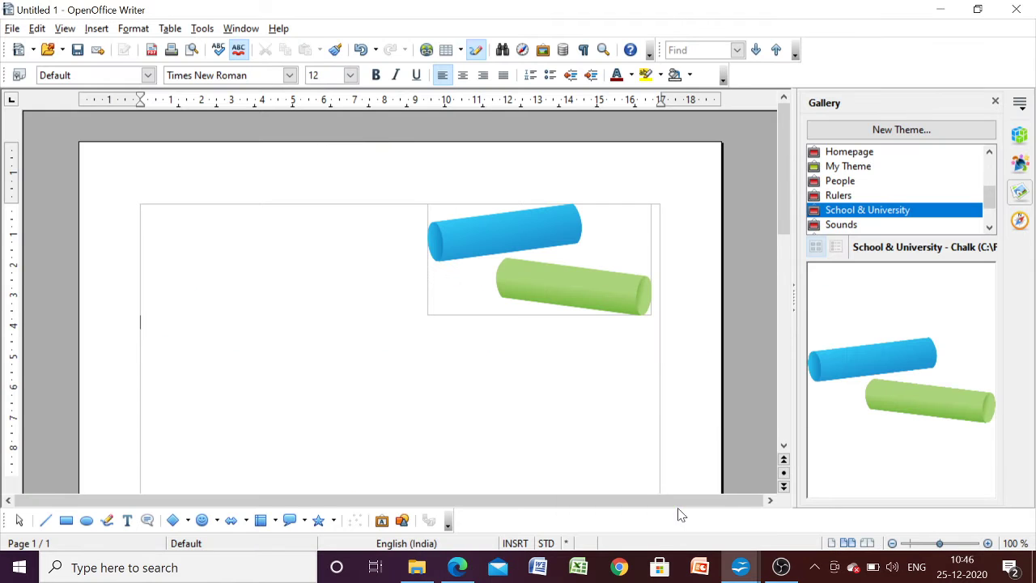
{"action": "left_click", "coordinate": [12, 28]}
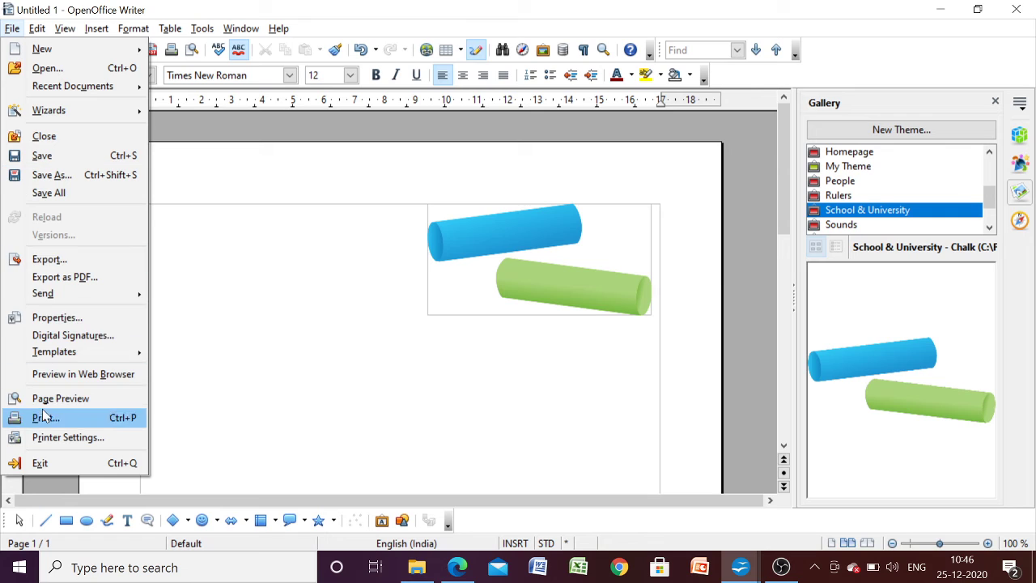
{"action": "mouse_move", "coordinate": [50, 354]}
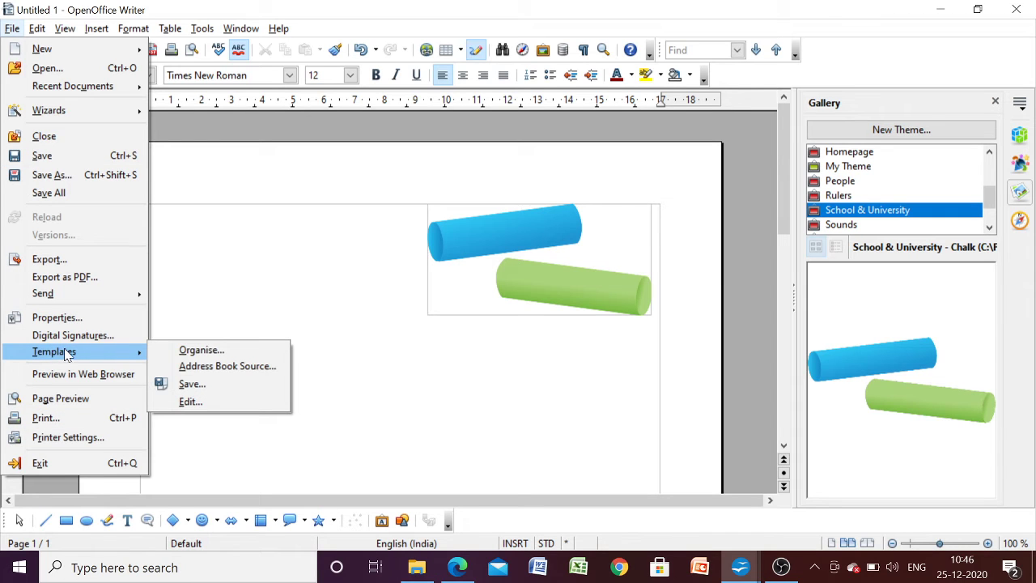
{"action": "left_click", "coordinate": [186, 353]}
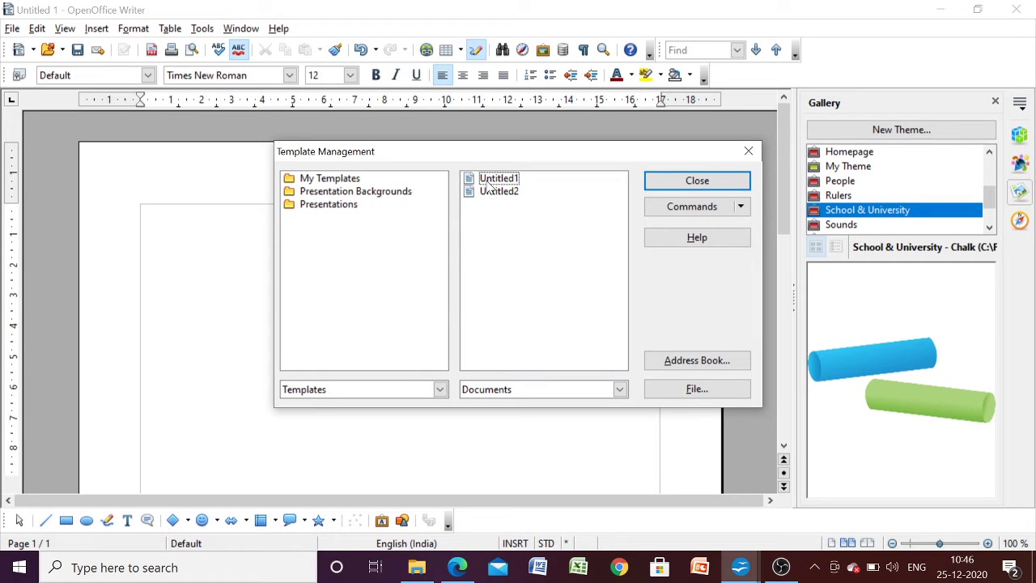
Step: Set template2 from the My Templates folder as the default template and close Template Management
{"action": "double_click", "coordinate": [296, 185]}
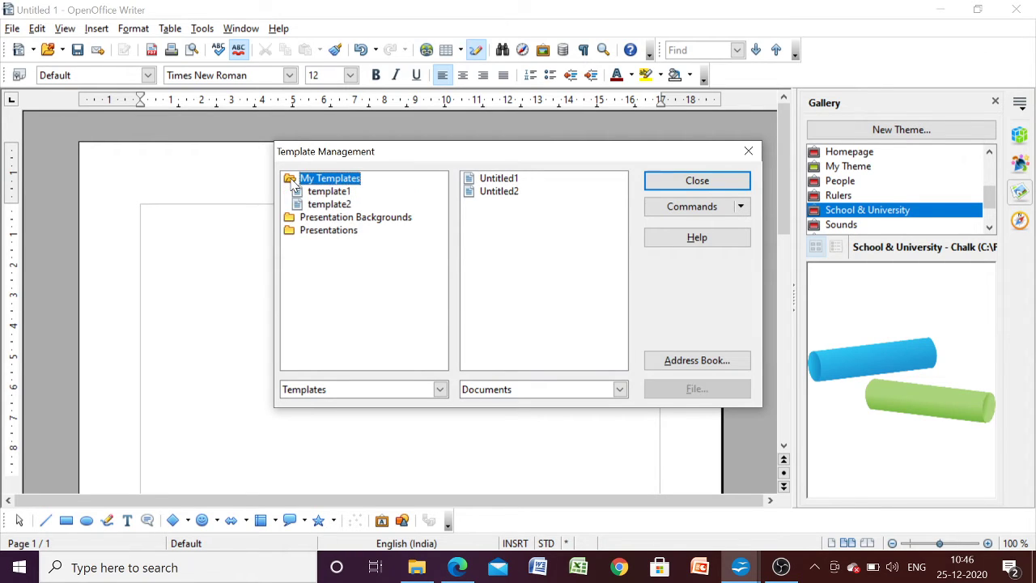
{"action": "left_click", "coordinate": [333, 207]}
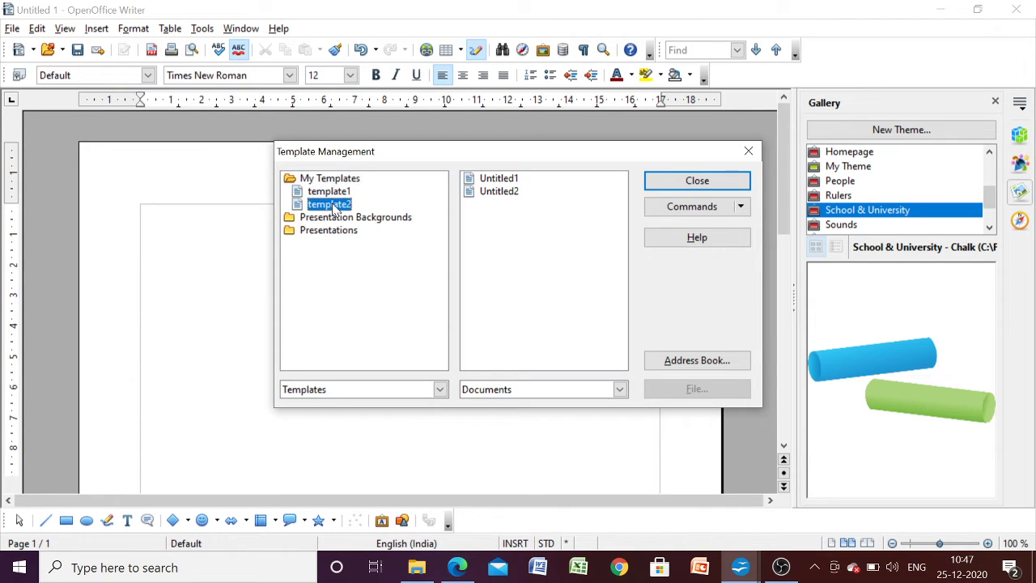
{"action": "left_click", "coordinate": [741, 209]}
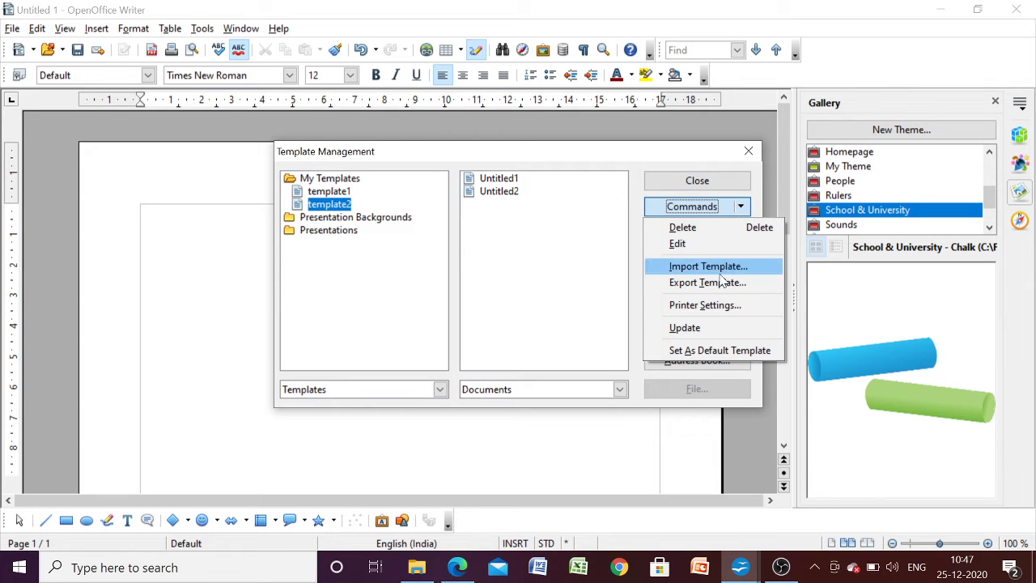
{"action": "left_click", "coordinate": [701, 350]}
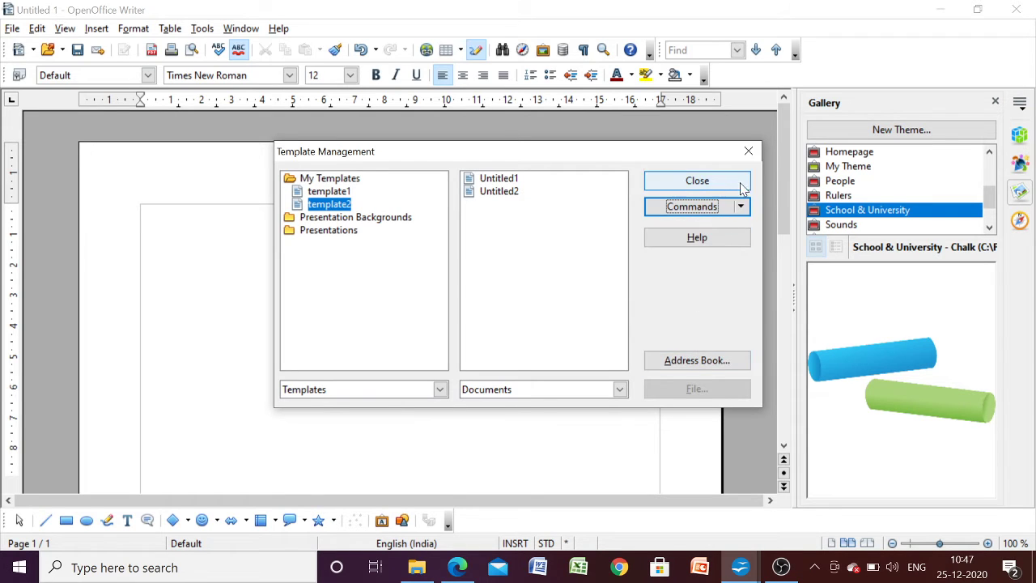
{"action": "left_click", "coordinate": [749, 151]}
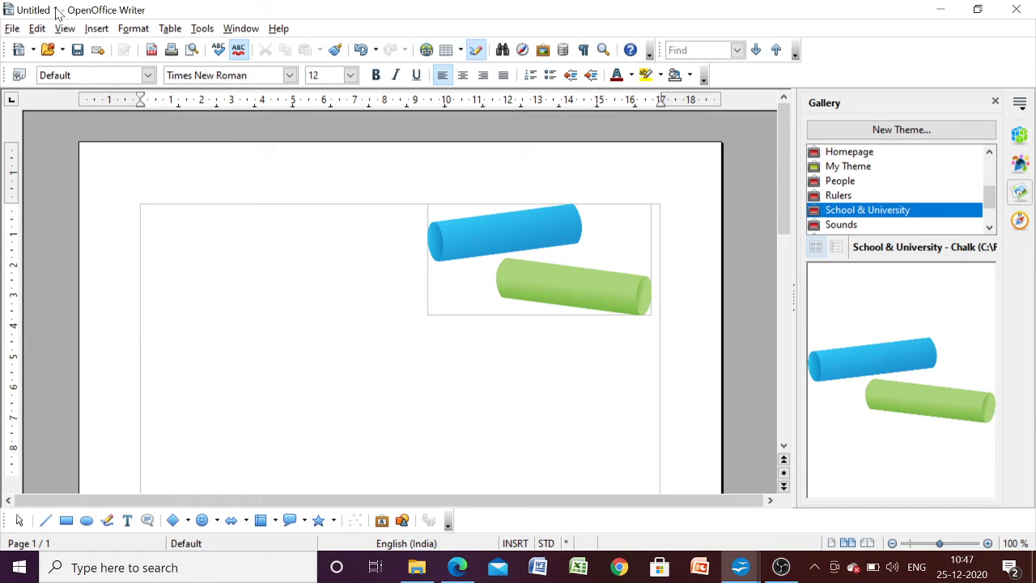
Step: Create two new text documents based on the current default template
{"action": "left_click", "coordinate": [13, 29]}
{"action": "mouse_move", "coordinate": [31, 50]}
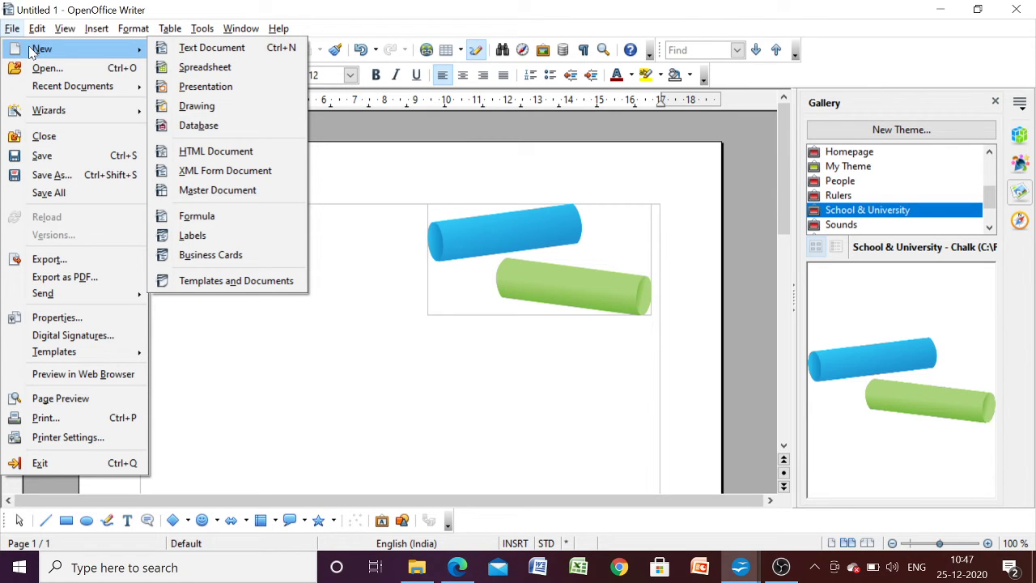
{"action": "left_click", "coordinate": [173, 49]}
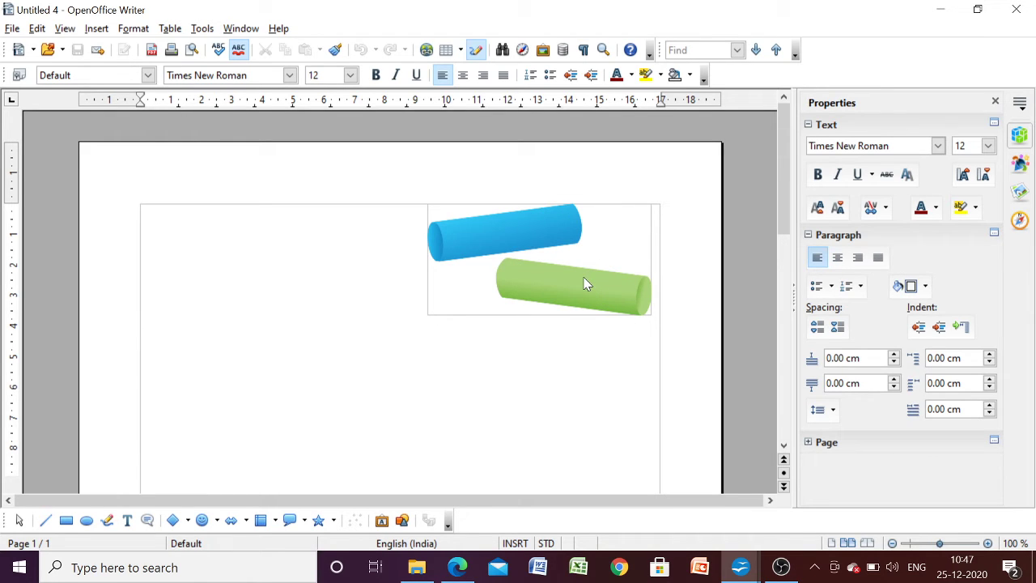
{"action": "left_click", "coordinate": [13, 29]}
{"action": "mouse_move", "coordinate": [37, 51]}
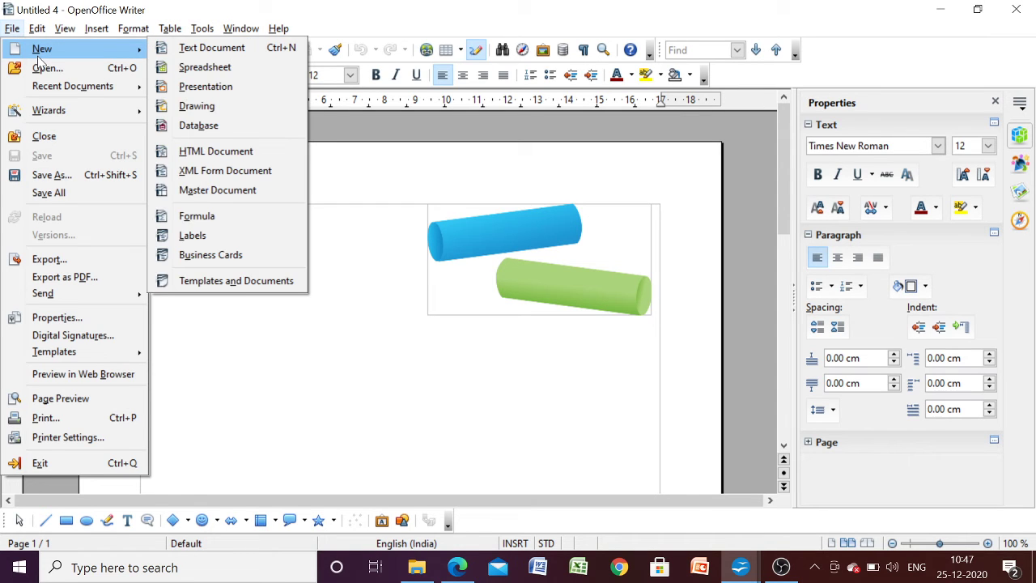
{"action": "left_click", "coordinate": [181, 51]}
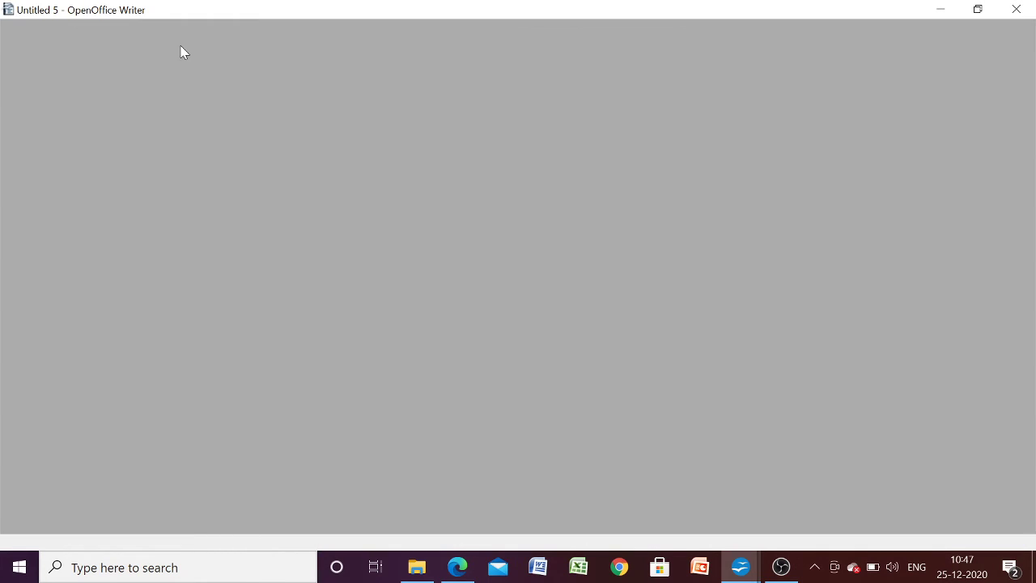
{"action": "key", "text": "ctrl+v"}
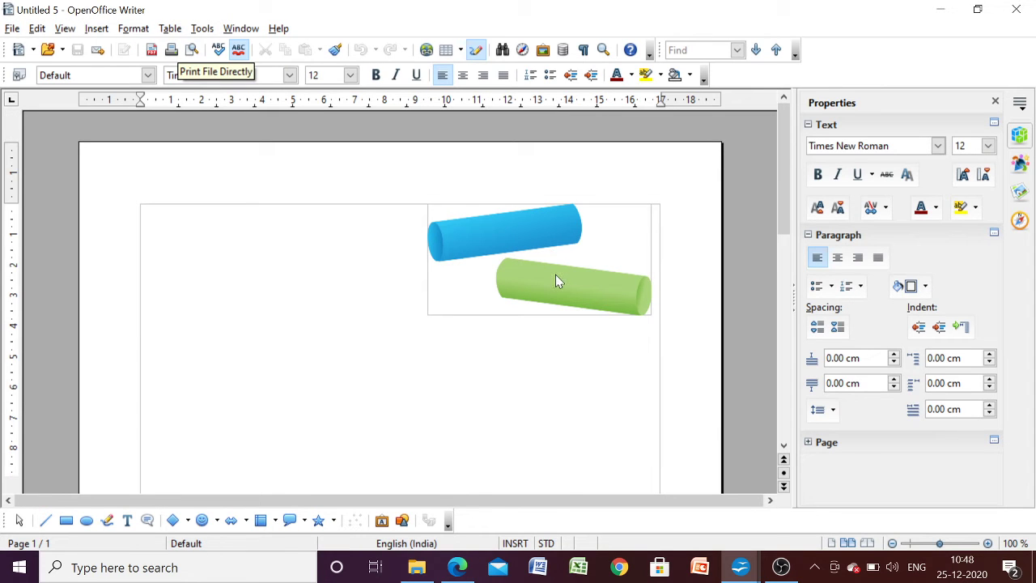
Step: Return to the Untitled 1 document and open the Template Management dialog
{"action": "mouse_move", "coordinate": [739, 578]}
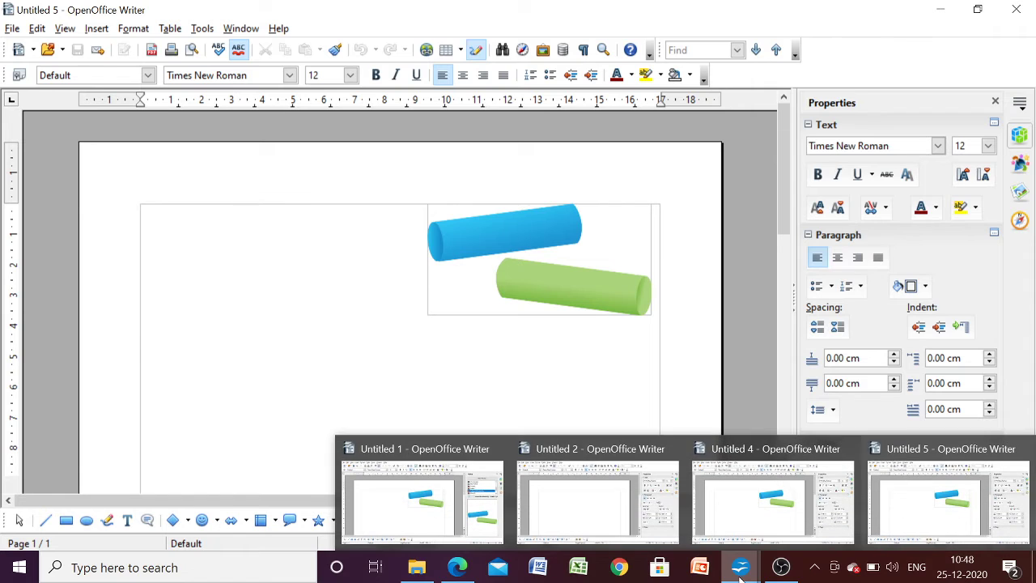
{"action": "left_click", "coordinate": [437, 502]}
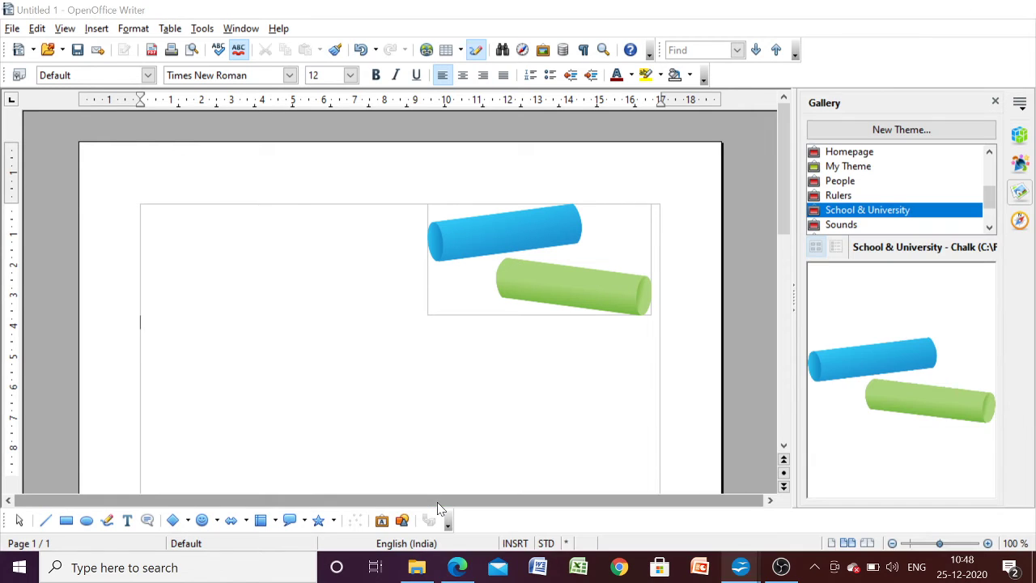
{"action": "left_click", "coordinate": [13, 29]}
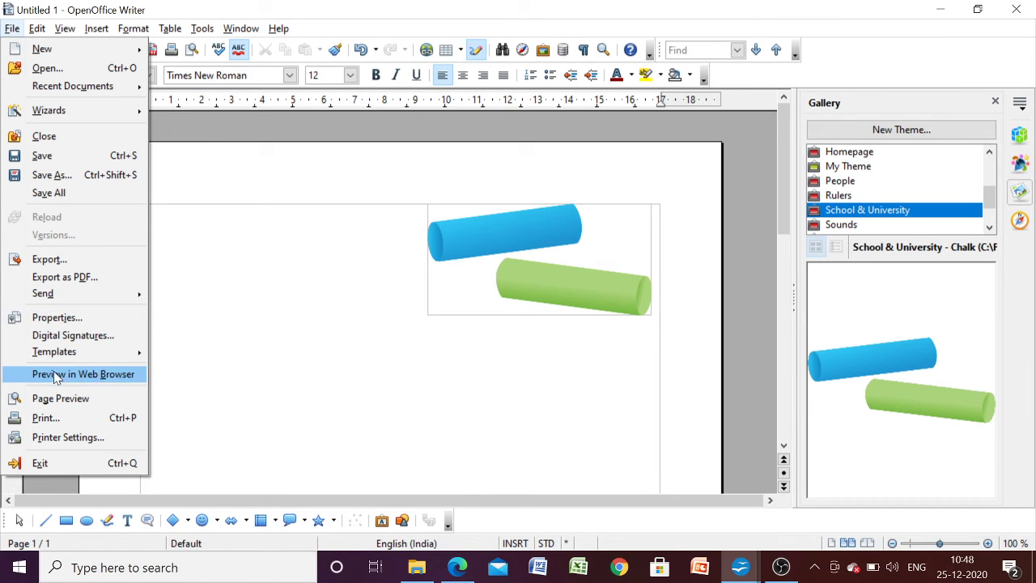
{"action": "mouse_move", "coordinate": [108, 353]}
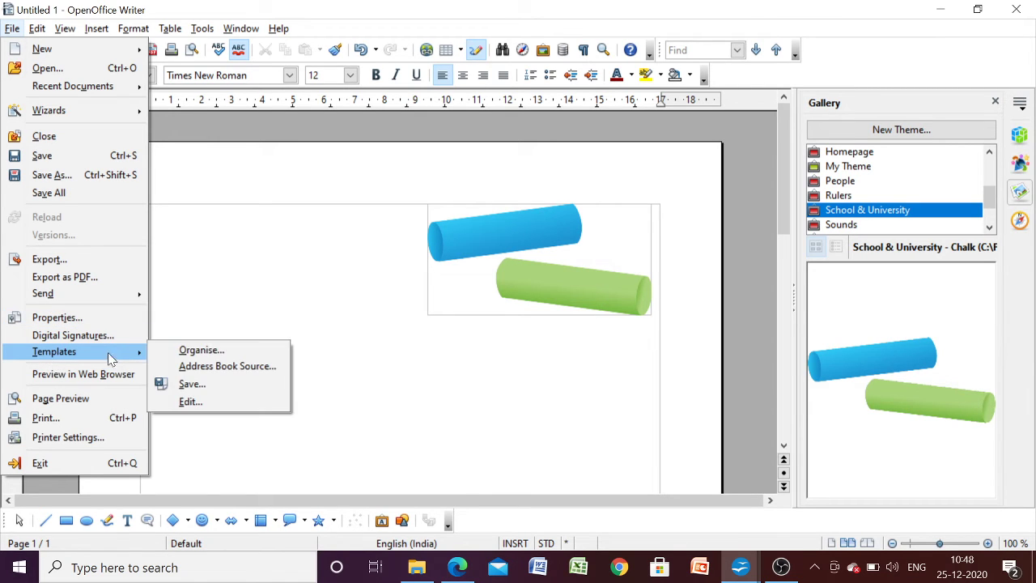
{"action": "left_click", "coordinate": [185, 351]}
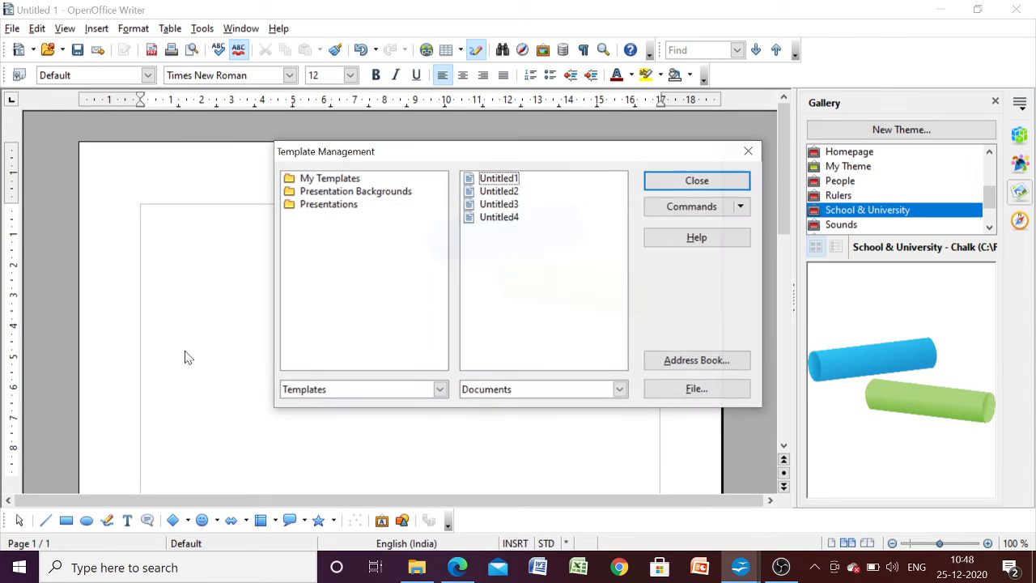
Step: Reset the default template for text documents with template2 selected in My Templates, and close Template Management
{"action": "double_click", "coordinate": [329, 178]}
{"action": "left_click", "coordinate": [336, 204]}
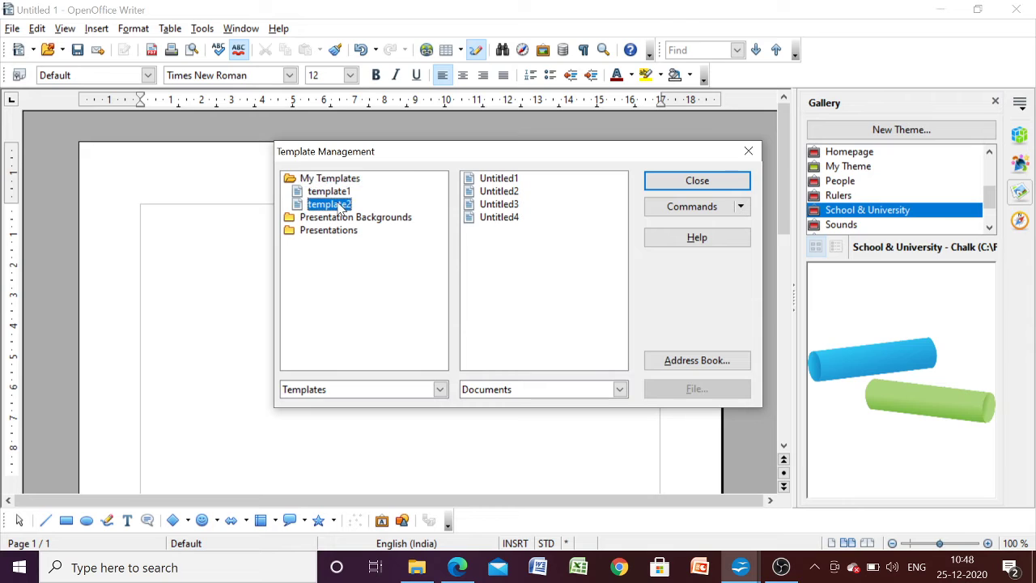
{"action": "left_click", "coordinate": [692, 207]}
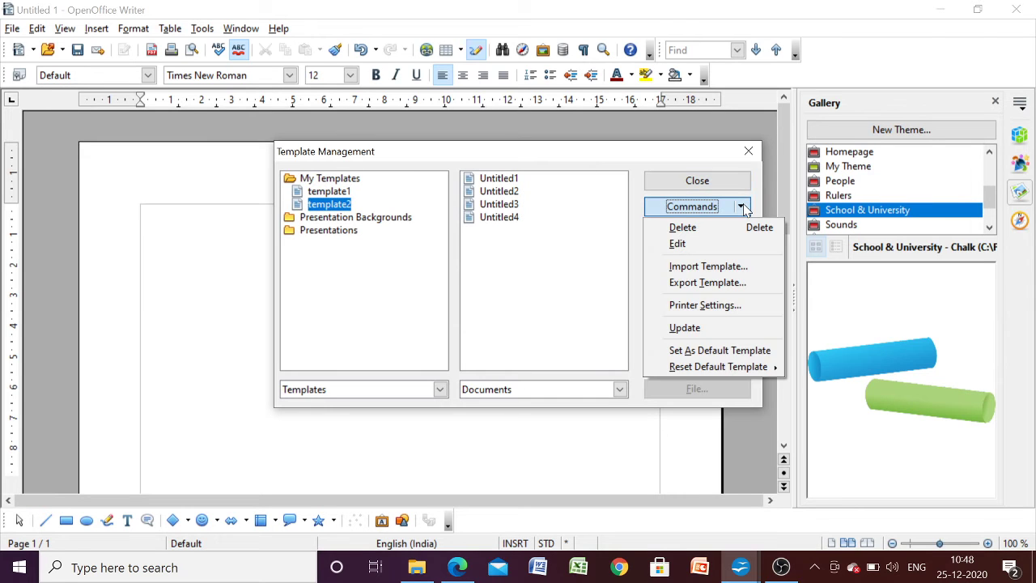
{"action": "mouse_move", "coordinate": [729, 368]}
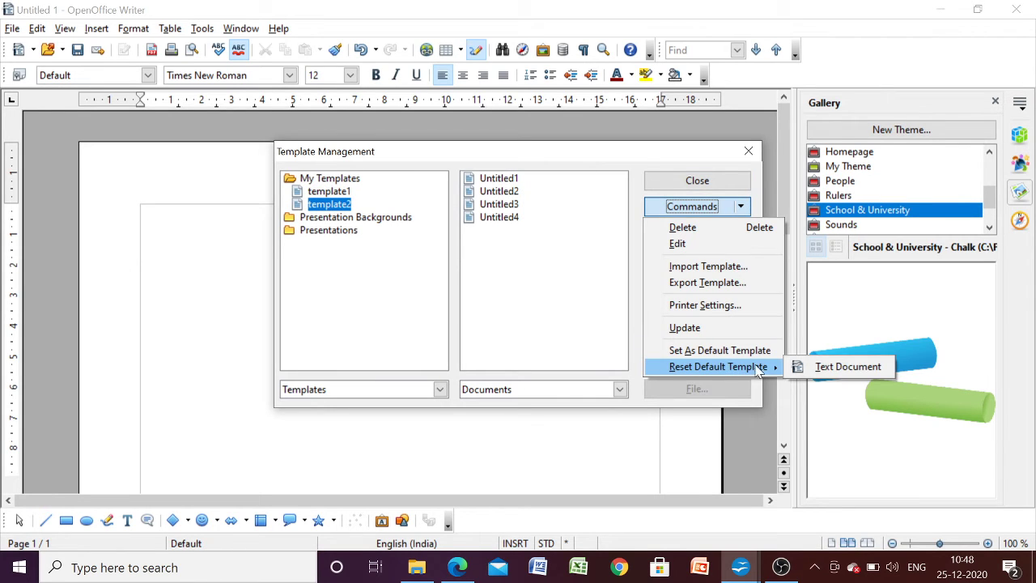
{"action": "left_click", "coordinate": [821, 369]}
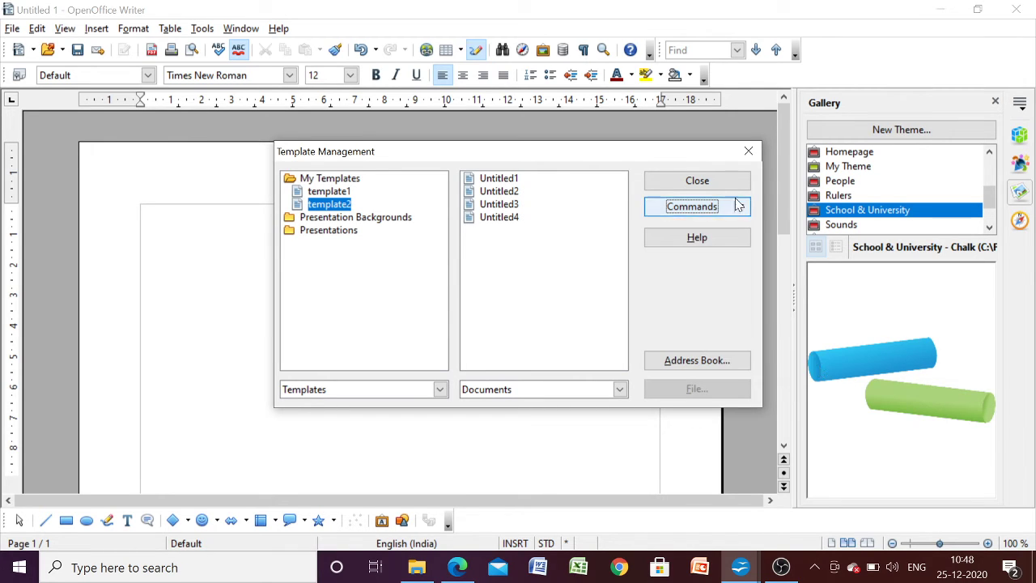
{"action": "left_click", "coordinate": [748, 159]}
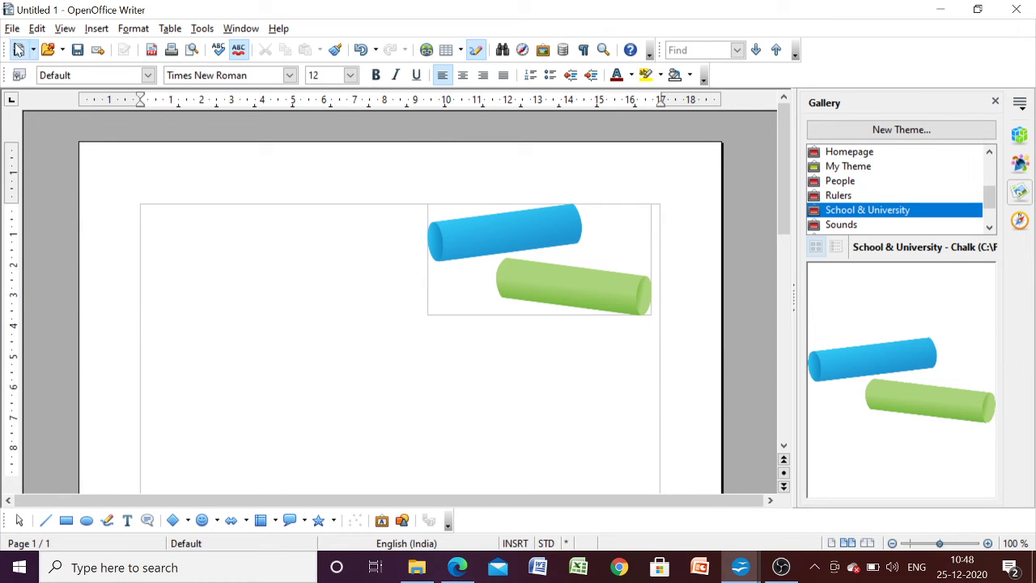
Step: Create a new text document from the reset default template
{"action": "left_click", "coordinate": [11, 29]}
{"action": "mouse_move", "coordinate": [29, 50]}
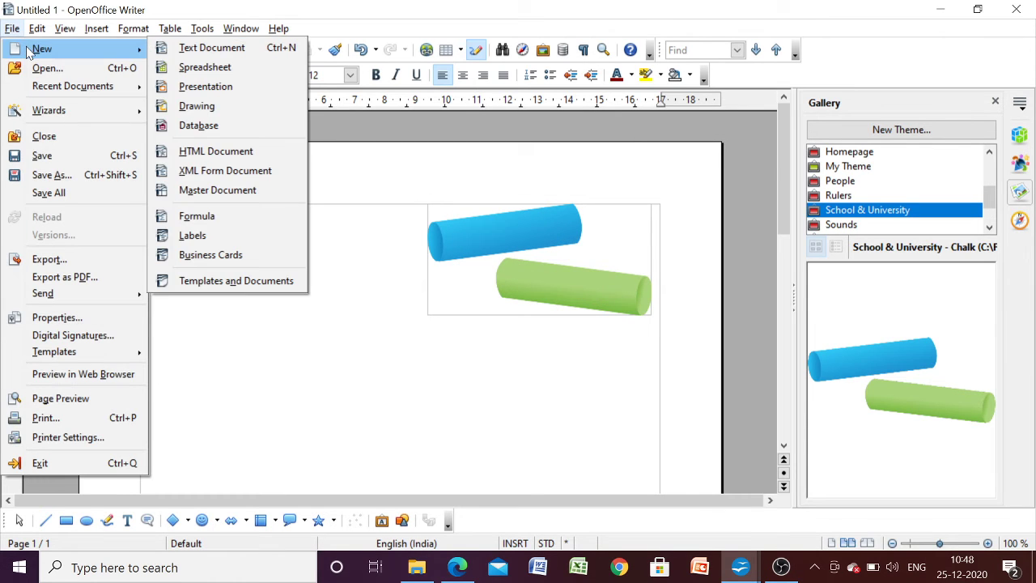
{"action": "left_click", "coordinate": [175, 49]}
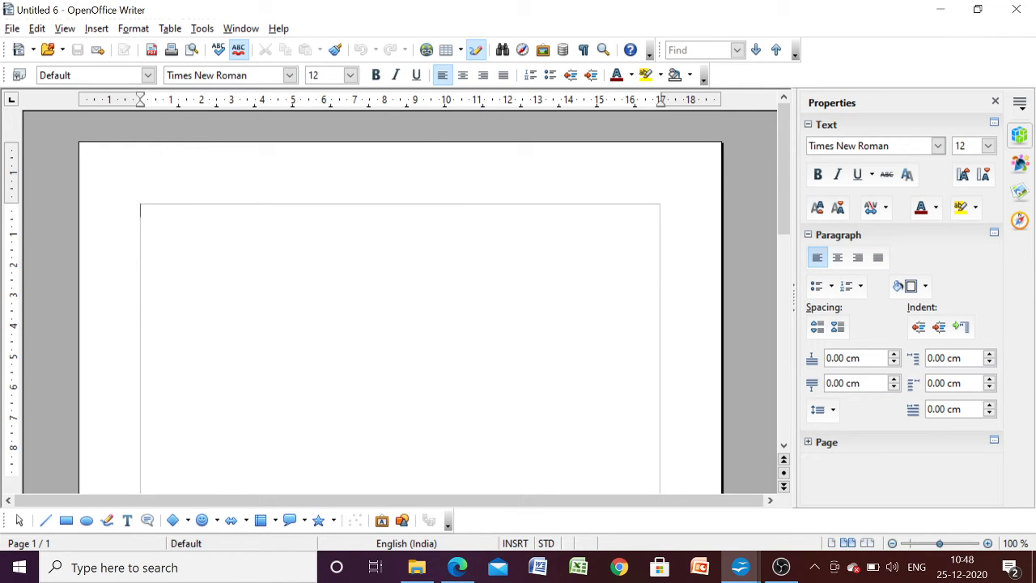
Step: Switch to the PDF in Microsoft Edge and read the Using The Template section on page 26
{"action": "left_click", "coordinate": [457, 566]}
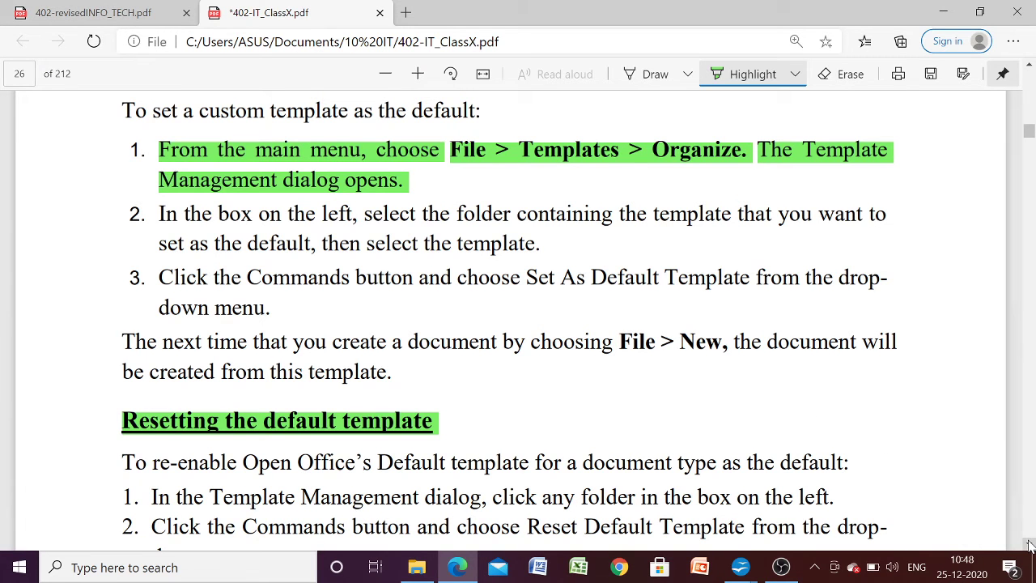
{"action": "scroll", "coordinate": [1030, 545], "scroll_direction": "down", "scroll_amount": 1}
{"action": "scroll", "coordinate": [1030, 545], "scroll_direction": "down", "scroll_amount": 5}
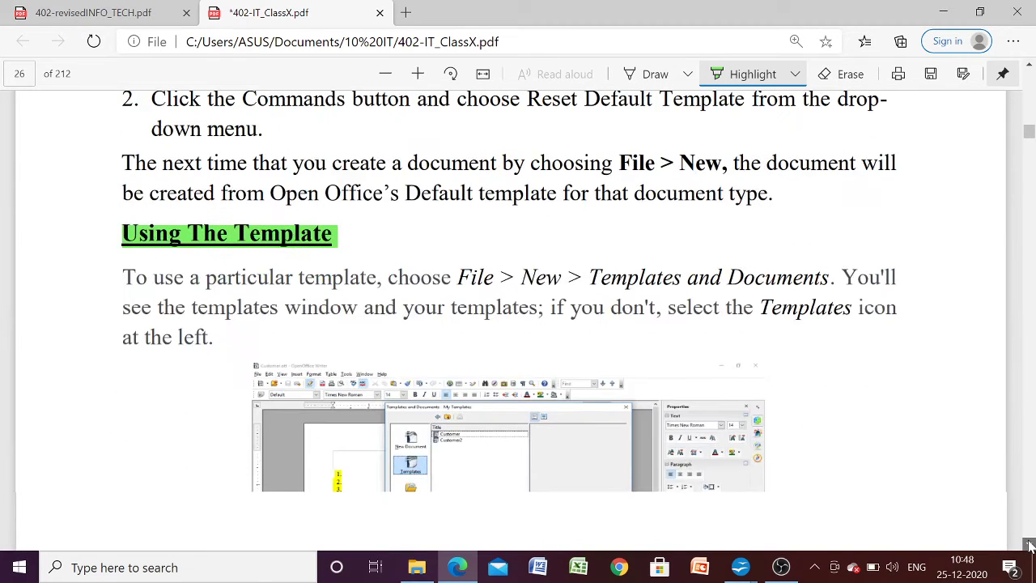
{"action": "scroll", "coordinate": [1029, 544], "scroll_direction": "down", "scroll_amount": 1}
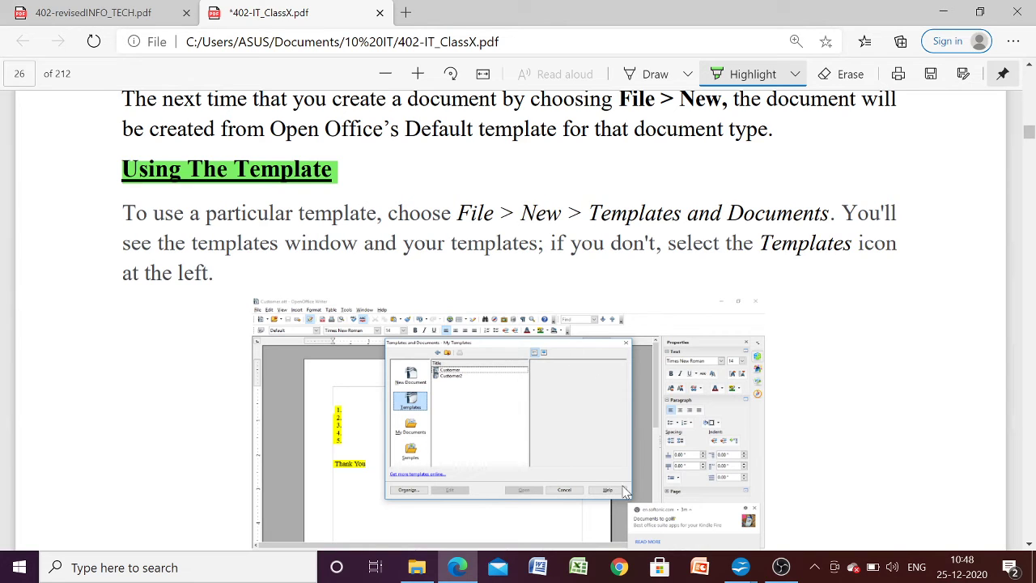
Step: Switch to the Untitled 2 document in OpenOffice Writer and open the Templates and Documents dialog for a new document
{"action": "mouse_move", "coordinate": [734, 572]}
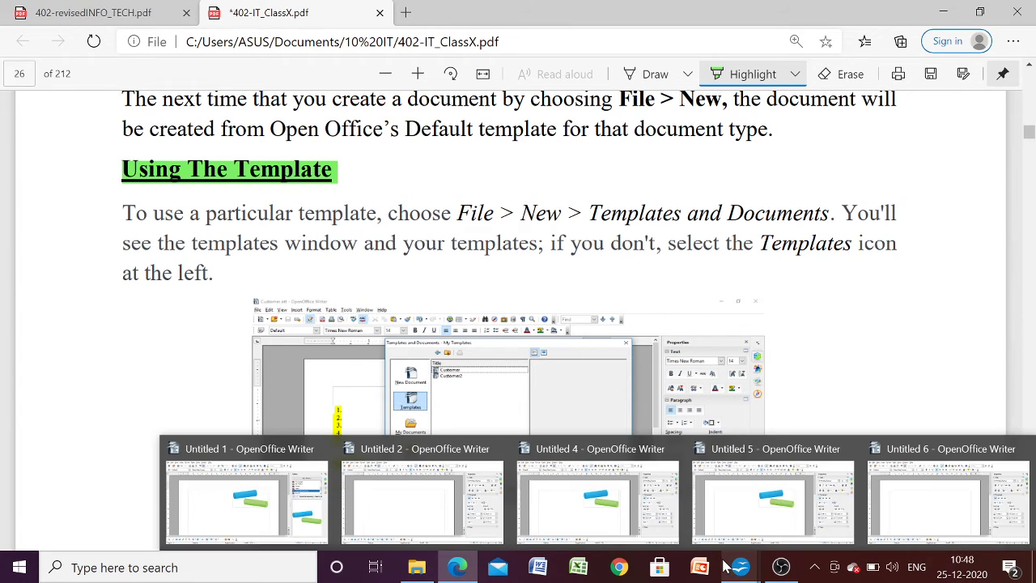
{"action": "left_click", "coordinate": [416, 493]}
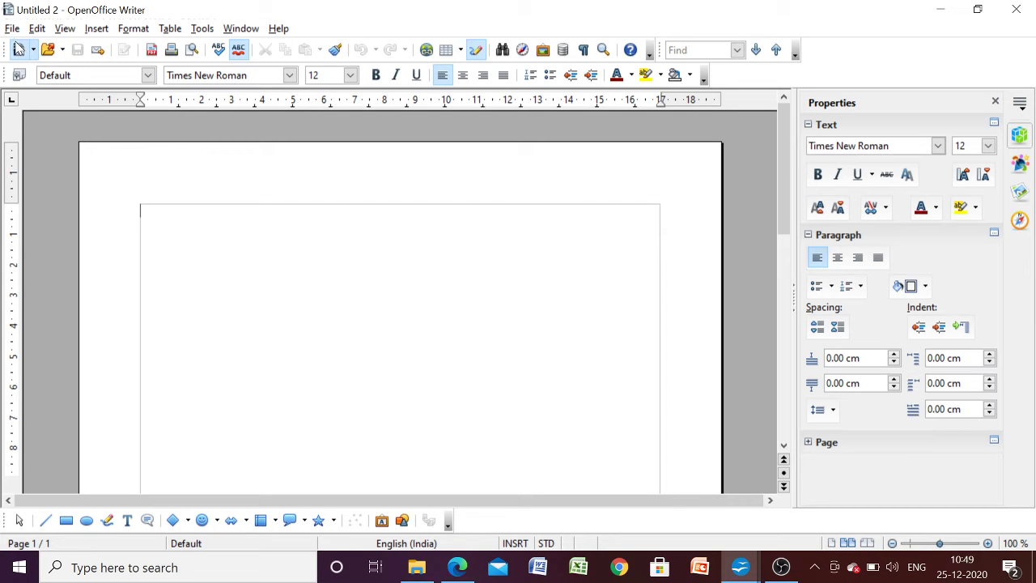
{"action": "left_click", "coordinate": [12, 31]}
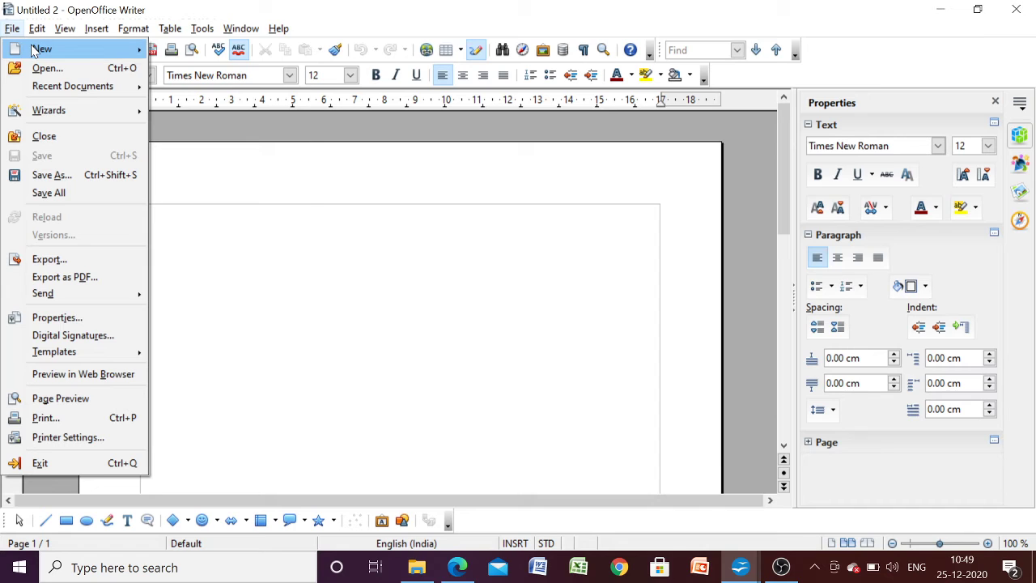
{"action": "mouse_move", "coordinate": [34, 50]}
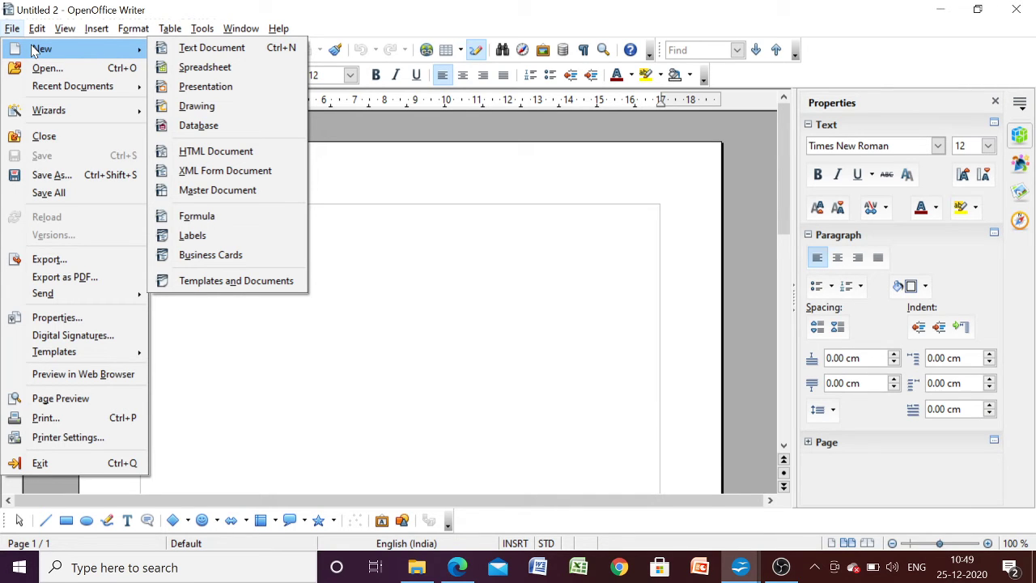
{"action": "left_click", "coordinate": [230, 280]}
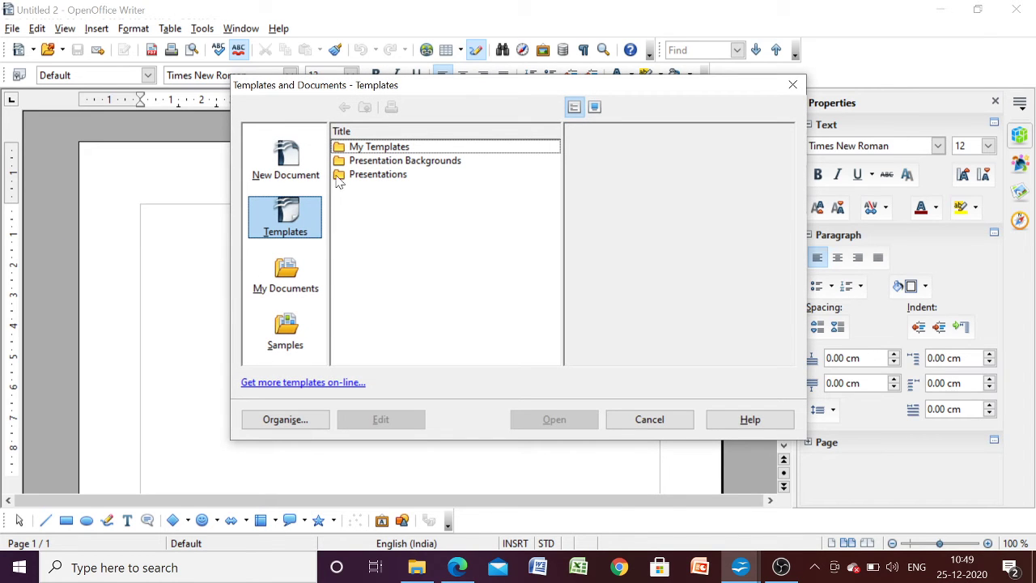
Step: Review the details of template1 in the My Templates folder and open a new document from it
{"action": "double_click", "coordinate": [350, 153]}
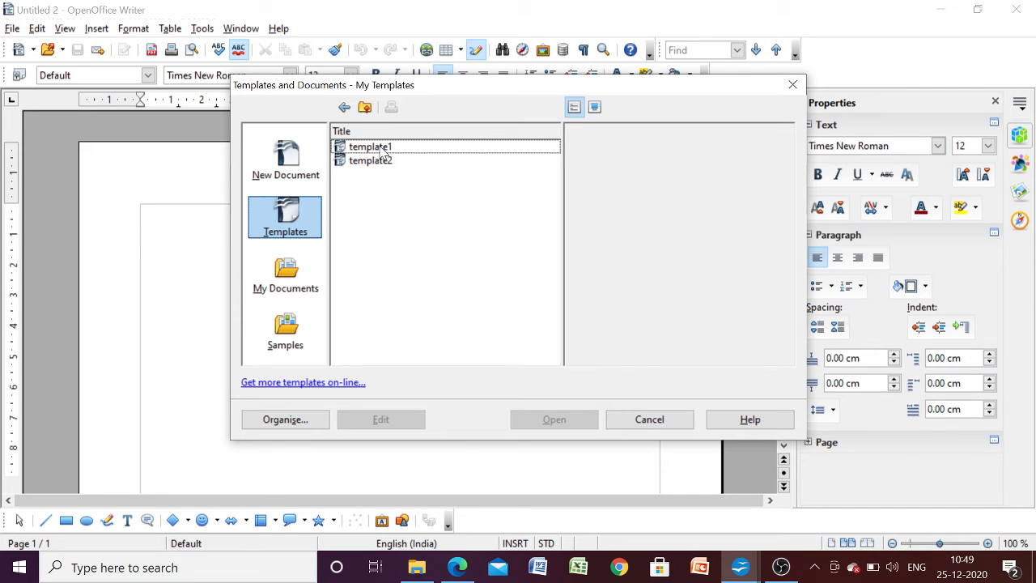
{"action": "left_click", "coordinate": [385, 153]}
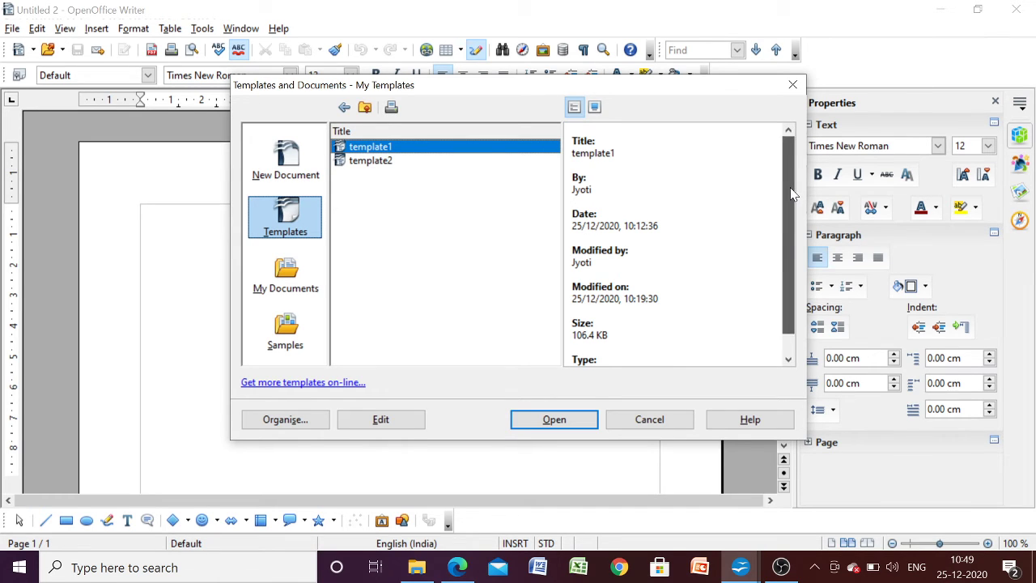
{"action": "scroll", "coordinate": [790, 194], "scroll_direction": "down", "scroll_amount": 1}
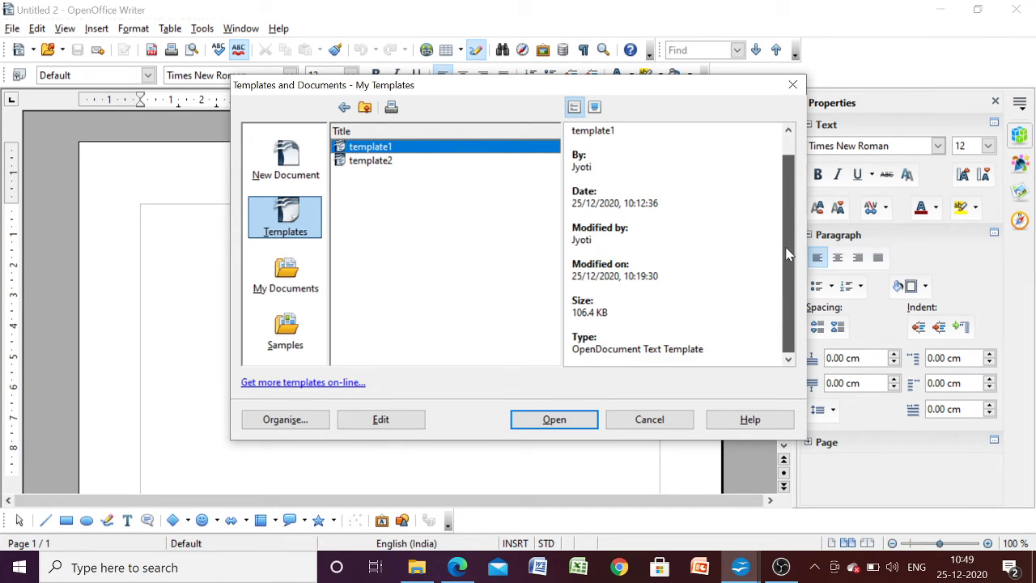
{"action": "left_click", "coordinate": [558, 419]}
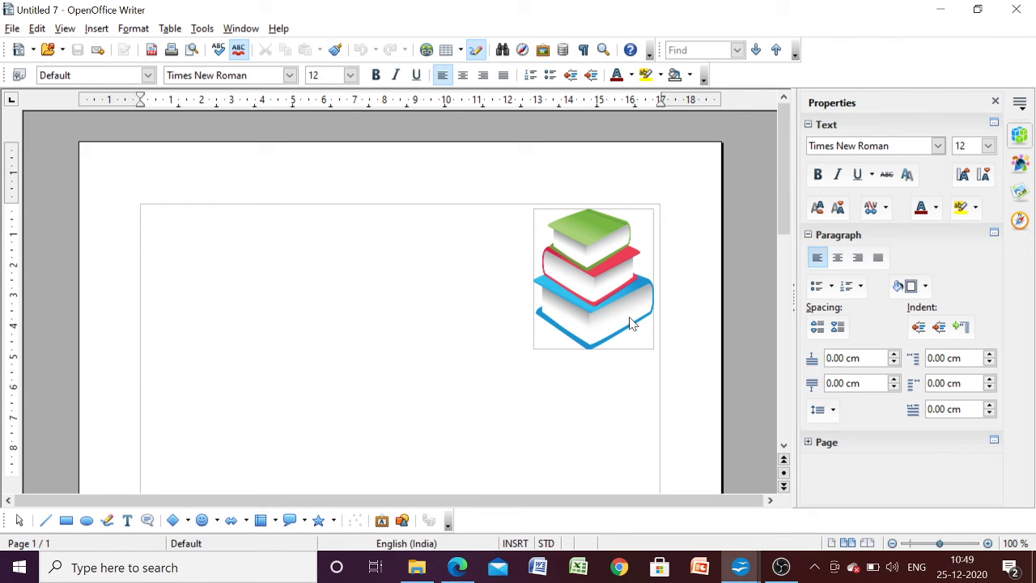
Step: Switch to the PDF in Microsoft Edge and read the sections on changing templates and updating a document, through the activity and questions on page 28
{"action": "left_click", "coordinate": [459, 568]}
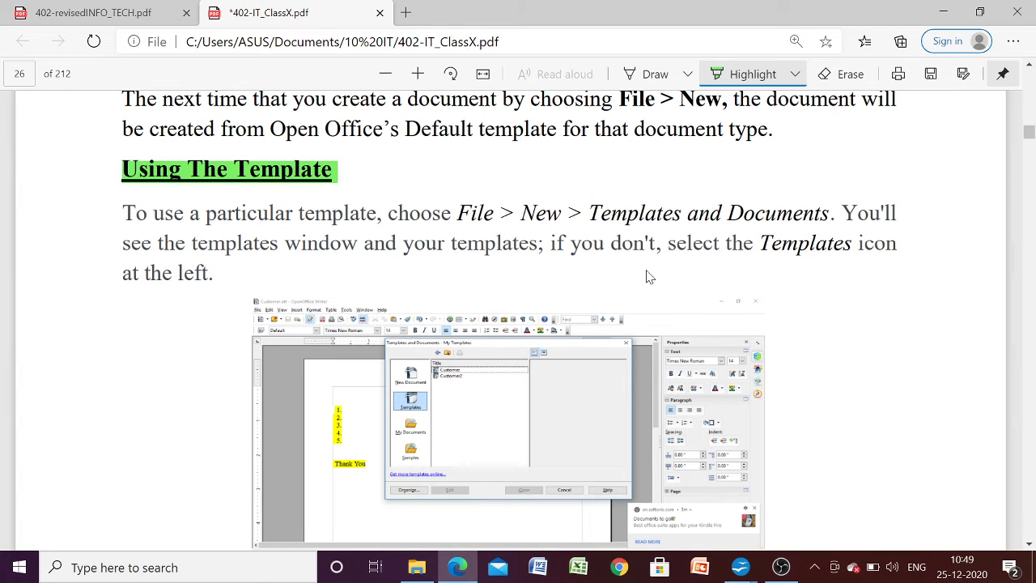
{"action": "left_click", "coordinate": [1028, 553]}
{"action": "left_click_drag", "start_coordinate": [1028, 550], "coordinate": [1028, 551]}
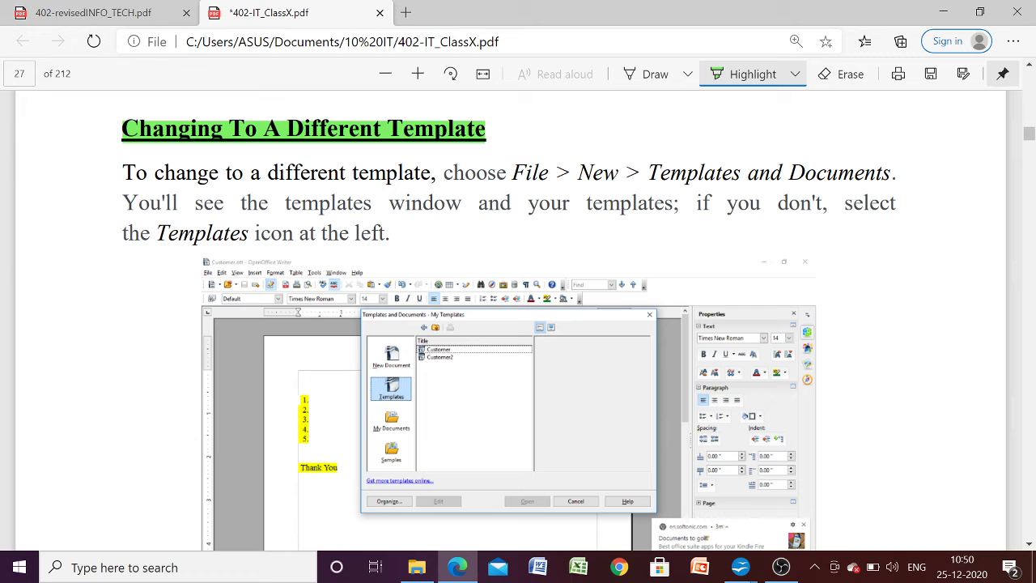
{"action": "left_click", "coordinate": [1031, 544]}
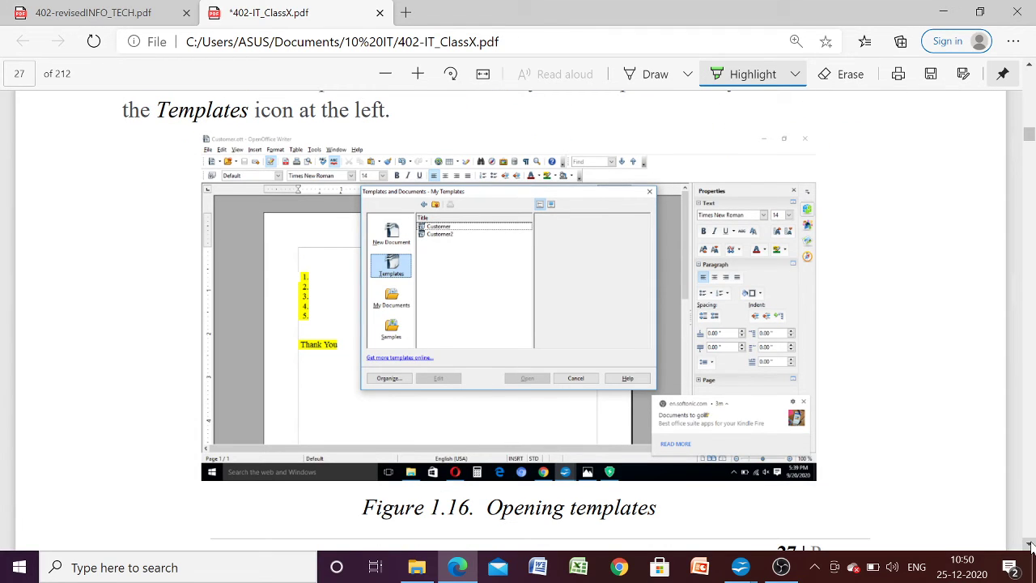
{"action": "left_click", "coordinate": [1031, 544]}
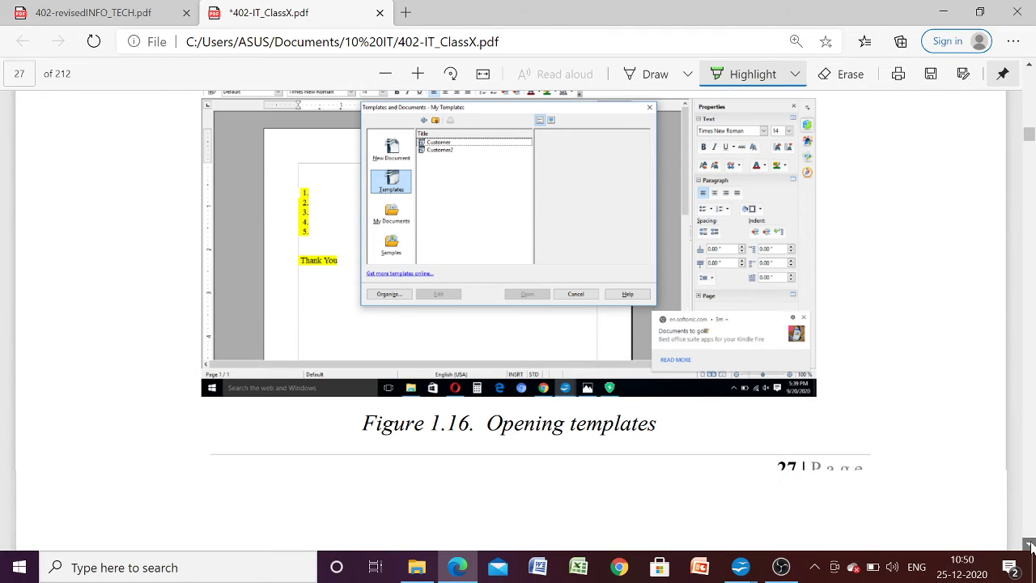
{"action": "left_click", "coordinate": [1030, 544]}
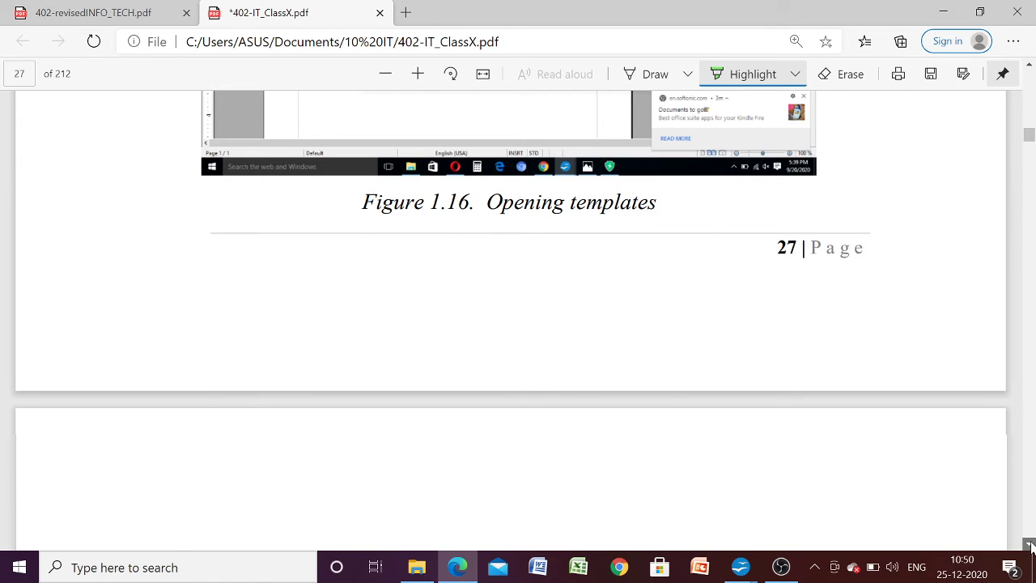
{"action": "left_click", "coordinate": [1030, 544]}
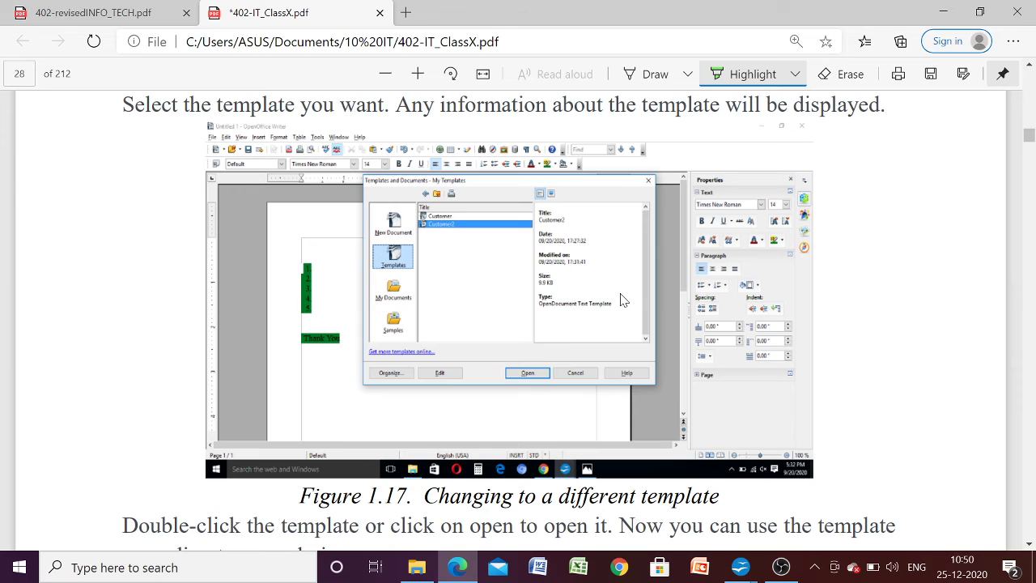
{"action": "left_click", "coordinate": [1028, 546]}
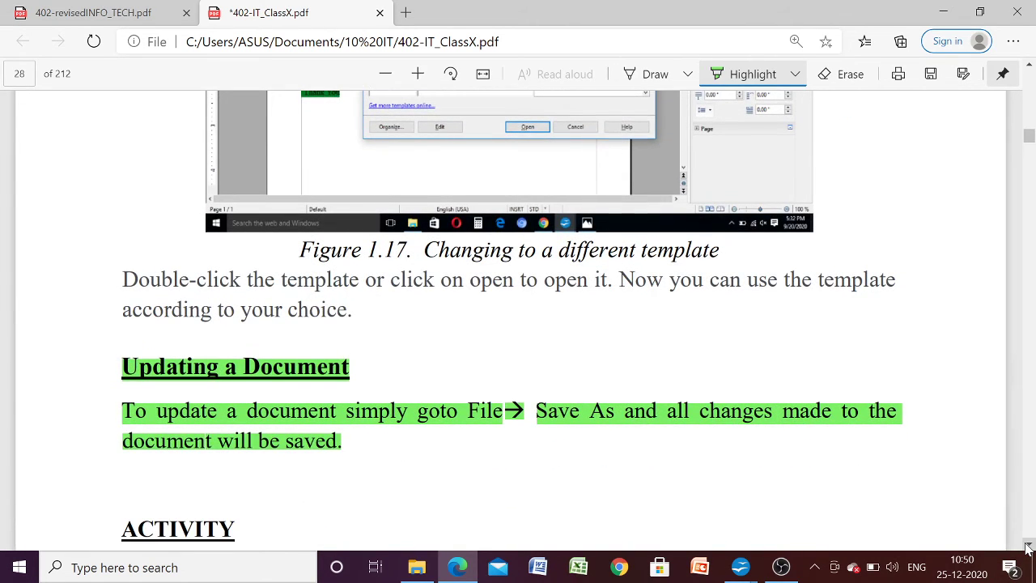
{"action": "left_click", "coordinate": [1028, 546]}
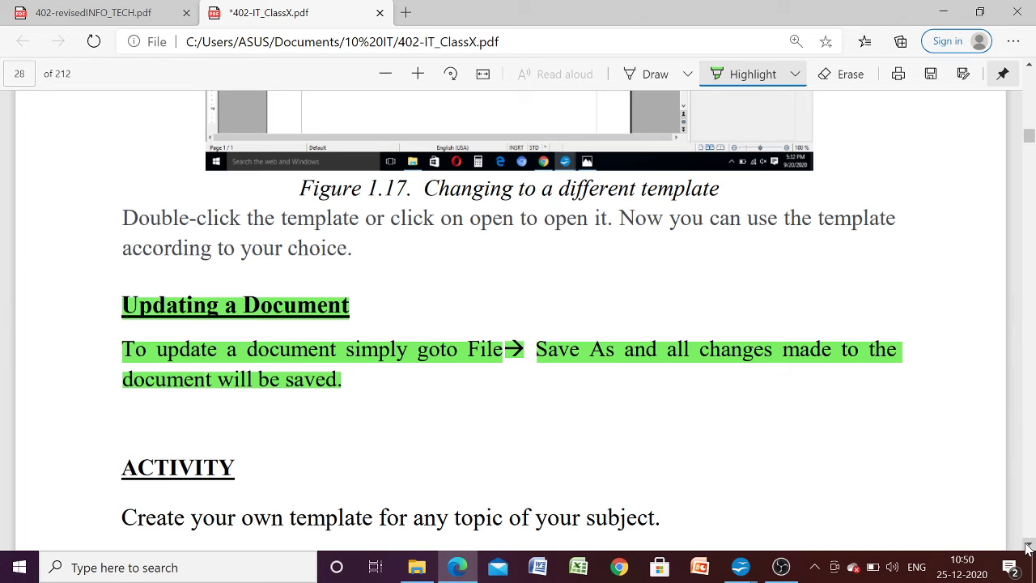
{"action": "left_click", "coordinate": [1028, 547]}
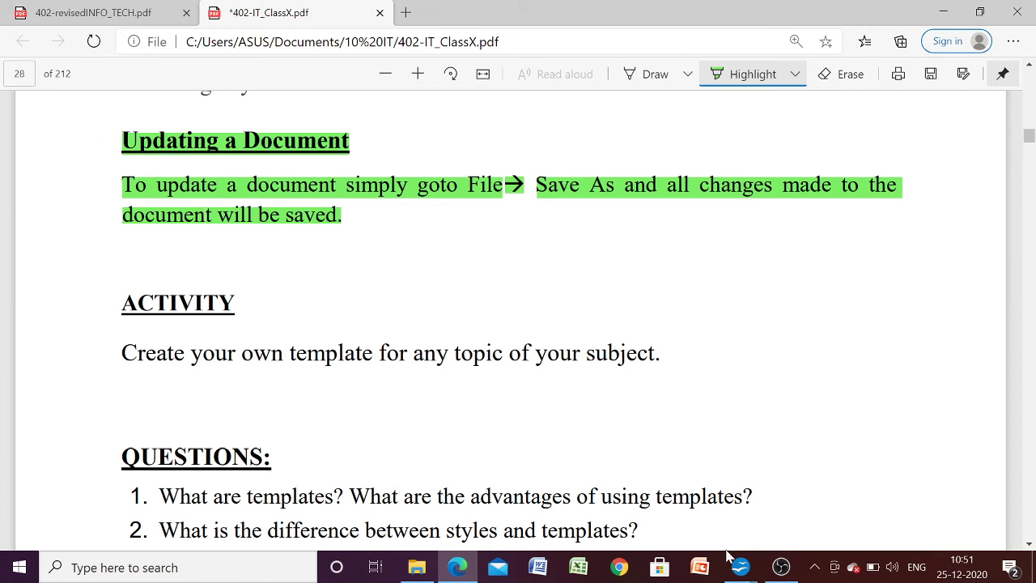
Step: Switch to the Untitled 1 document in OpenOffice Writer and add the bold text DIGITAL DOCUMENTATION below the chalk picture
{"action": "mouse_move", "coordinate": [740, 569]}
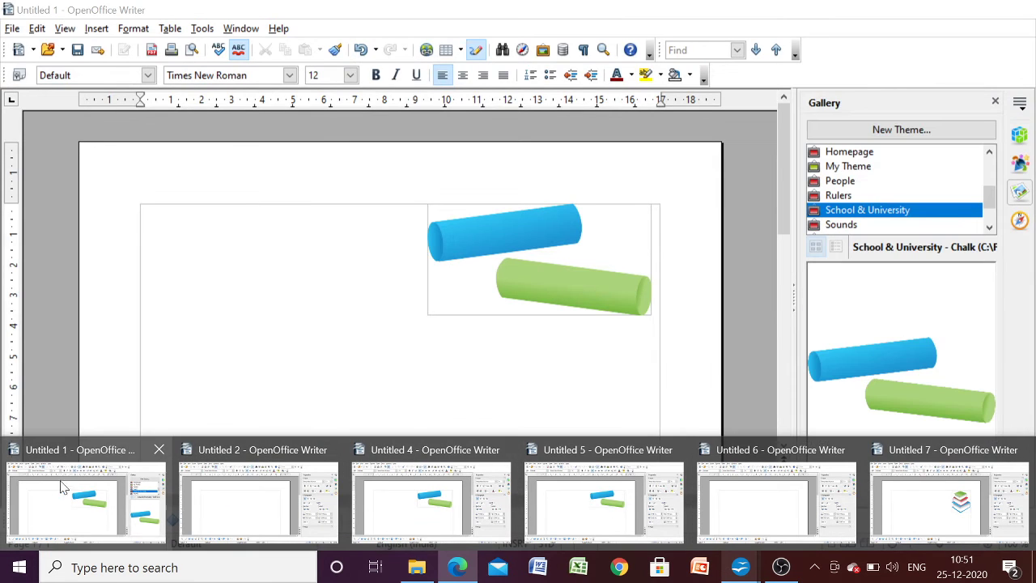
{"action": "left_click", "coordinate": [47, 496]}
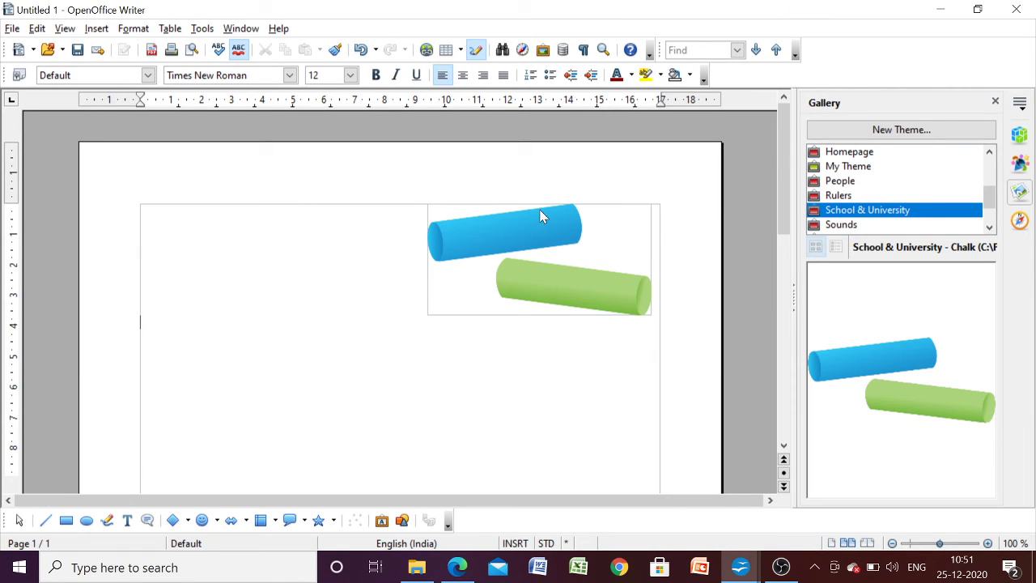
{"action": "left_click", "coordinate": [508, 235]}
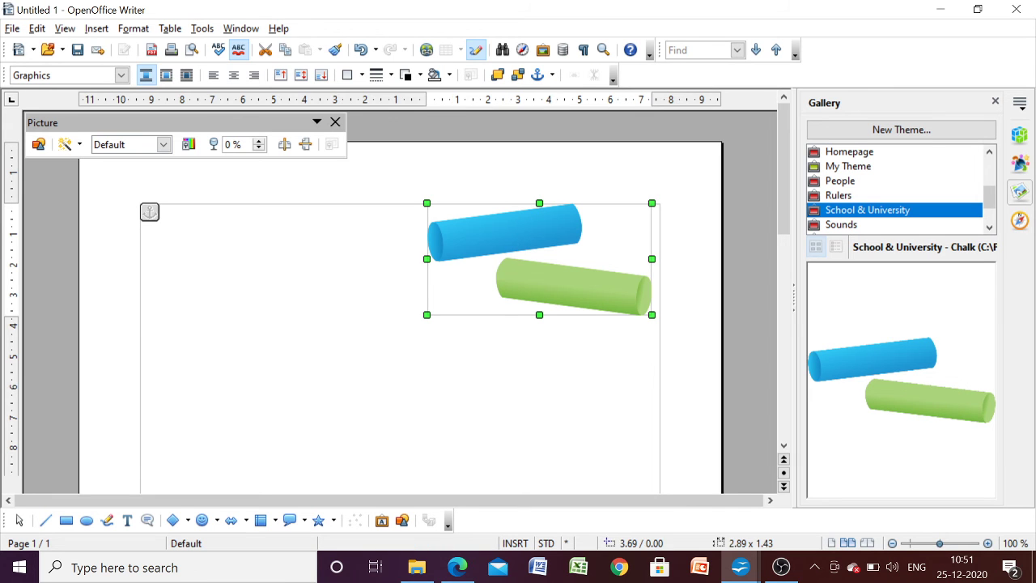
{"action": "key", "text": "Escape"}
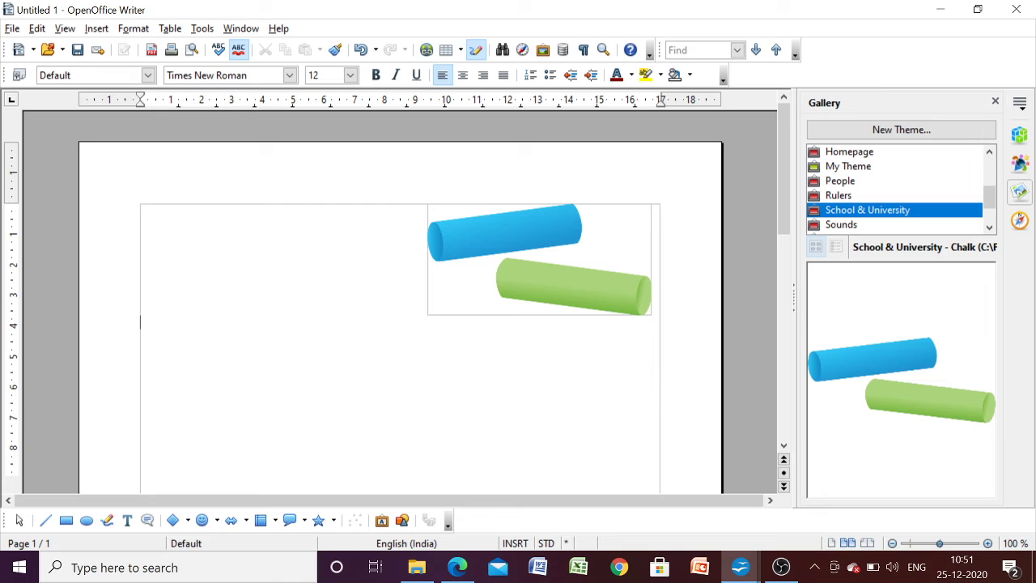
{"action": "type", "text": "DIGITAL DOCUMEN"}
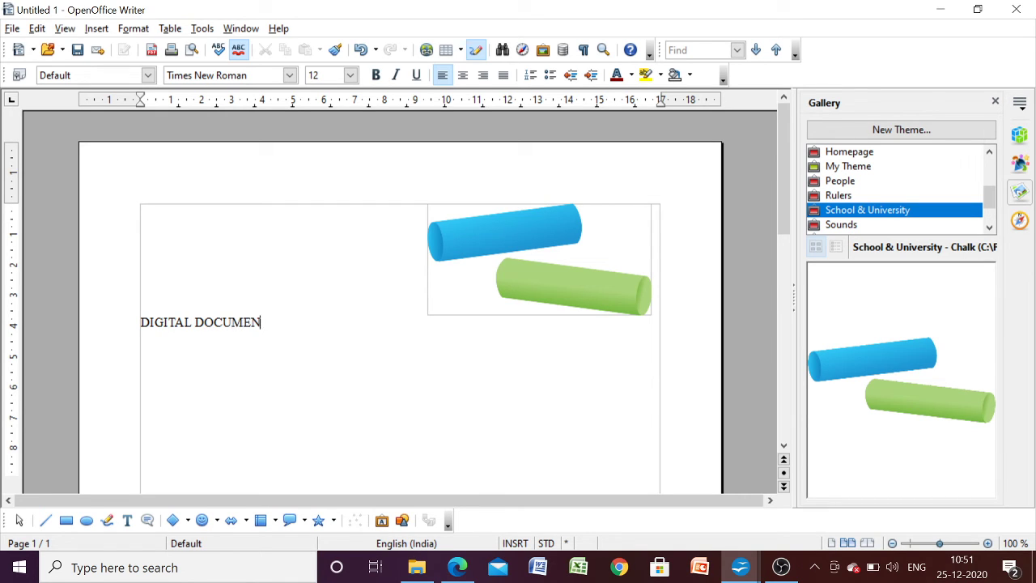
{"action": "type", "text": "TATION"}
{"action": "key", "text": "shift+Home"}
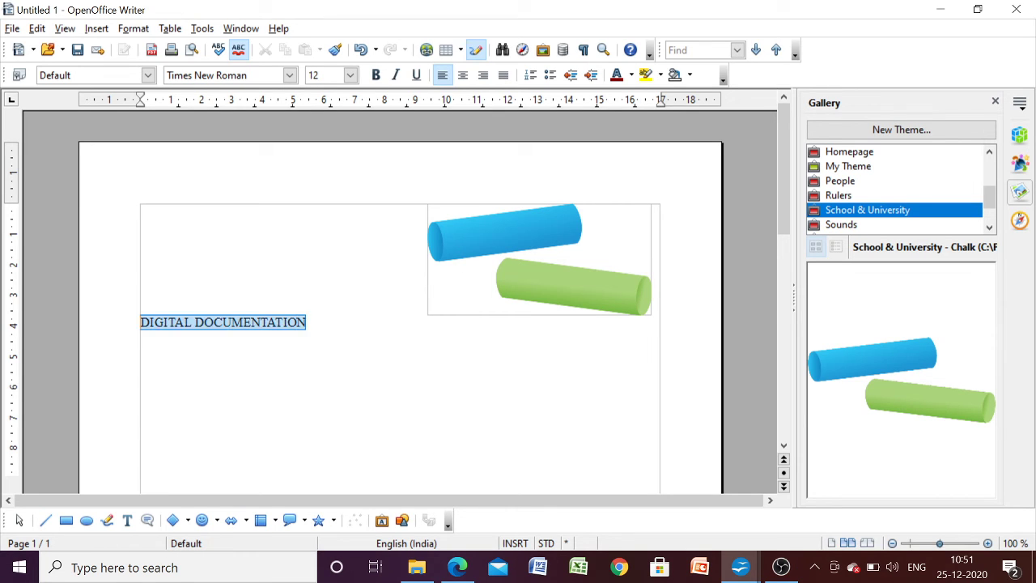
{"action": "left_click", "coordinate": [376, 75]}
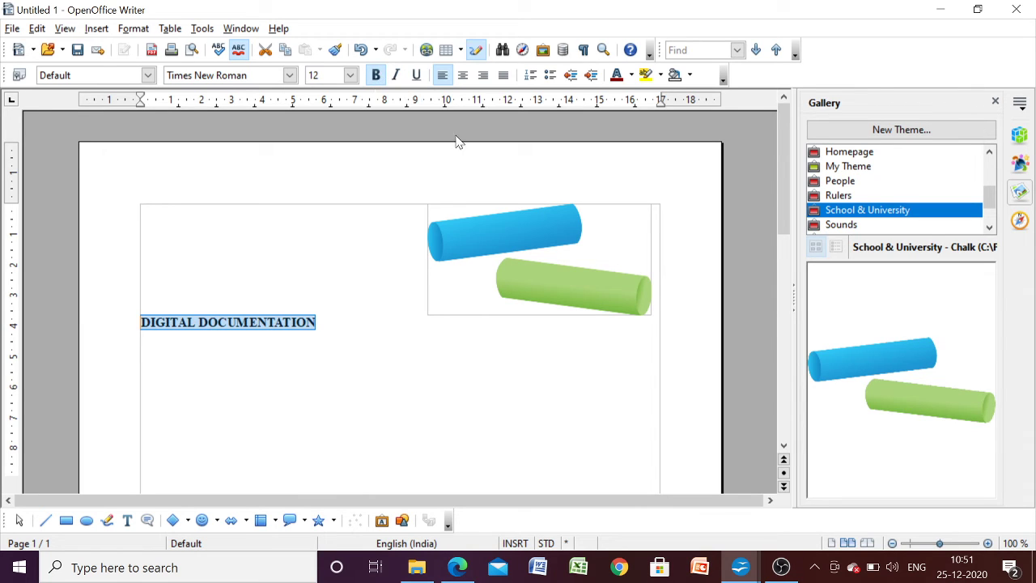
{"action": "left_click", "coordinate": [12, 29]}
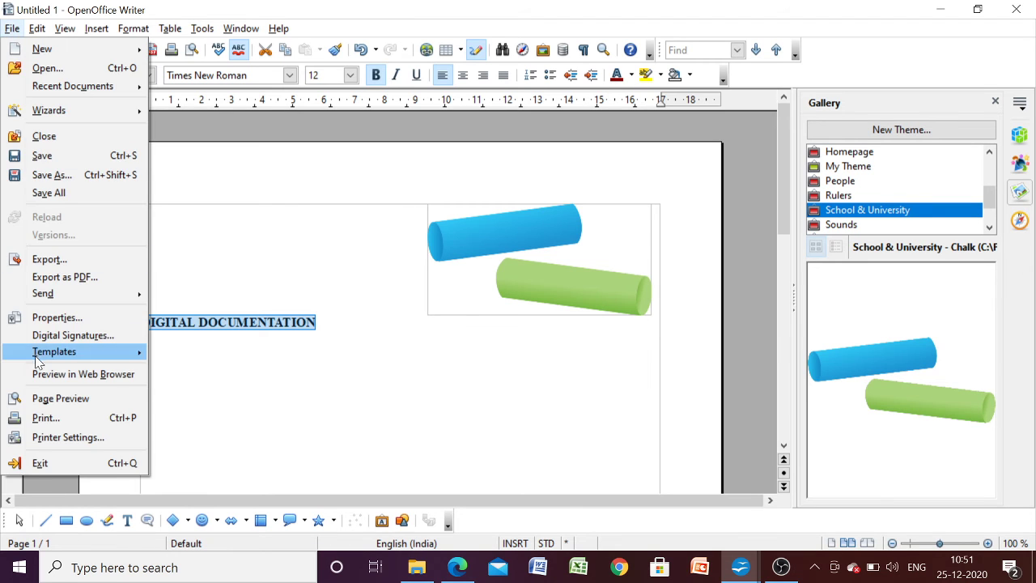
{"action": "mouse_move", "coordinate": [45, 356]}
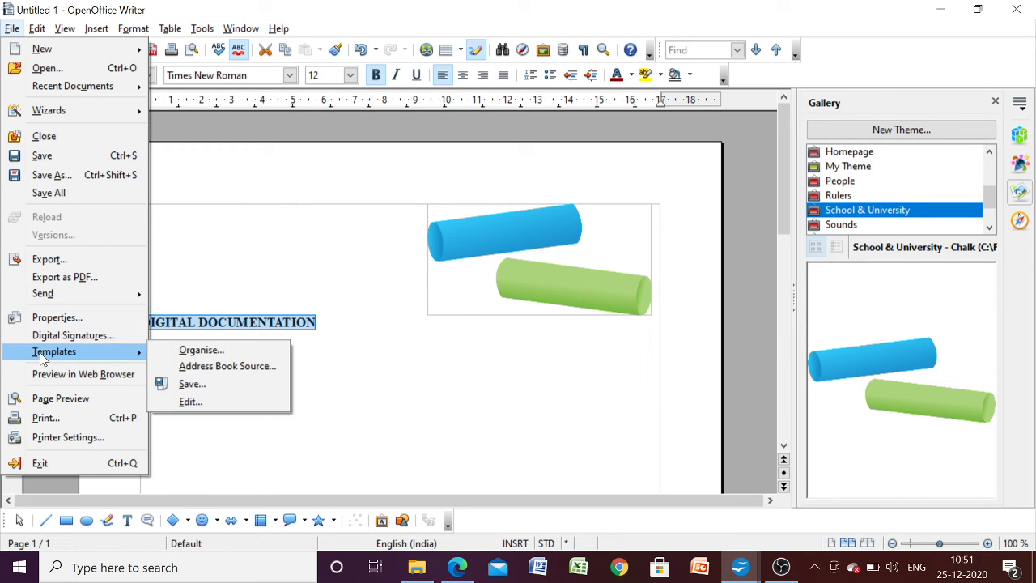
{"action": "left_click", "coordinate": [191, 385]}
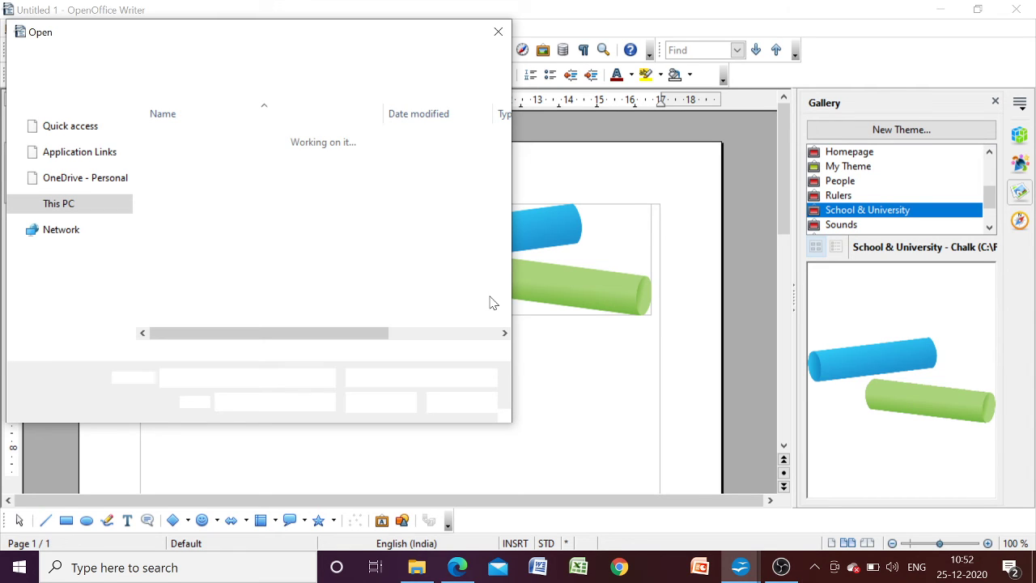
{"action": "left_click", "coordinate": [498, 31]}
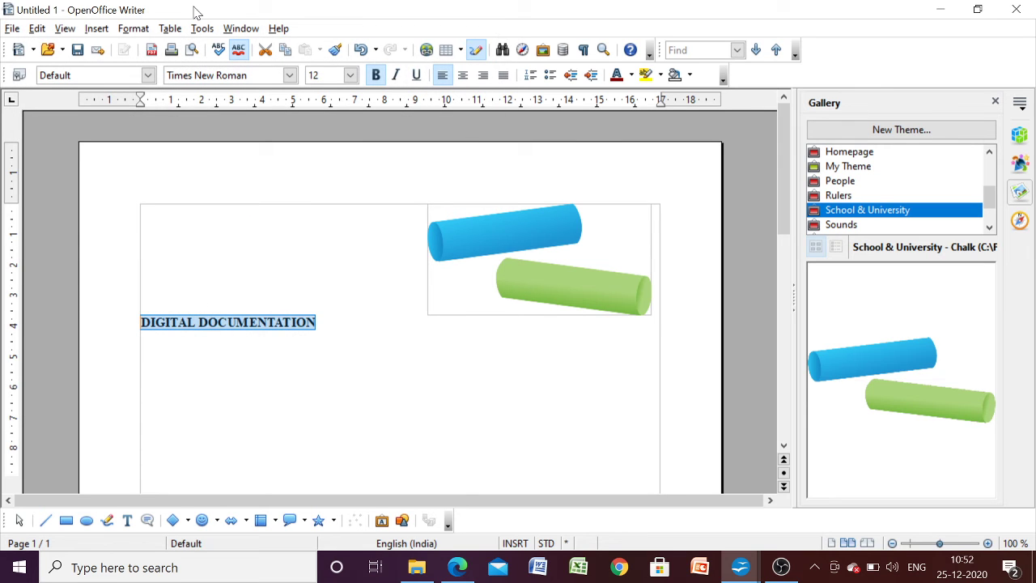
Step: Save the document as a template named template2 in the My Templates category, overwriting the existing template of that name
{"action": "left_click", "coordinate": [13, 28]}
{"action": "mouse_move", "coordinate": [62, 353]}
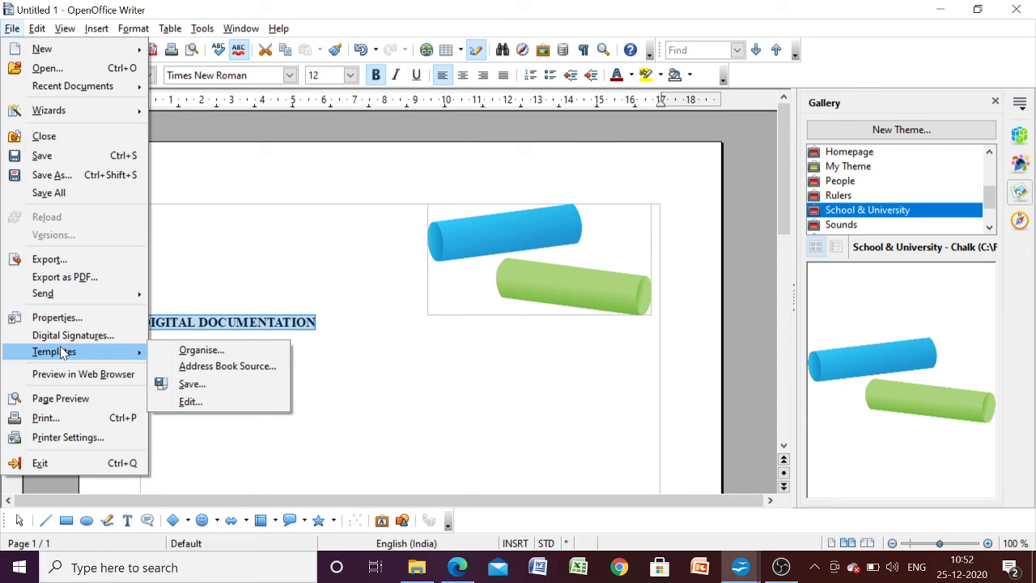
{"action": "left_click", "coordinate": [192, 384]}
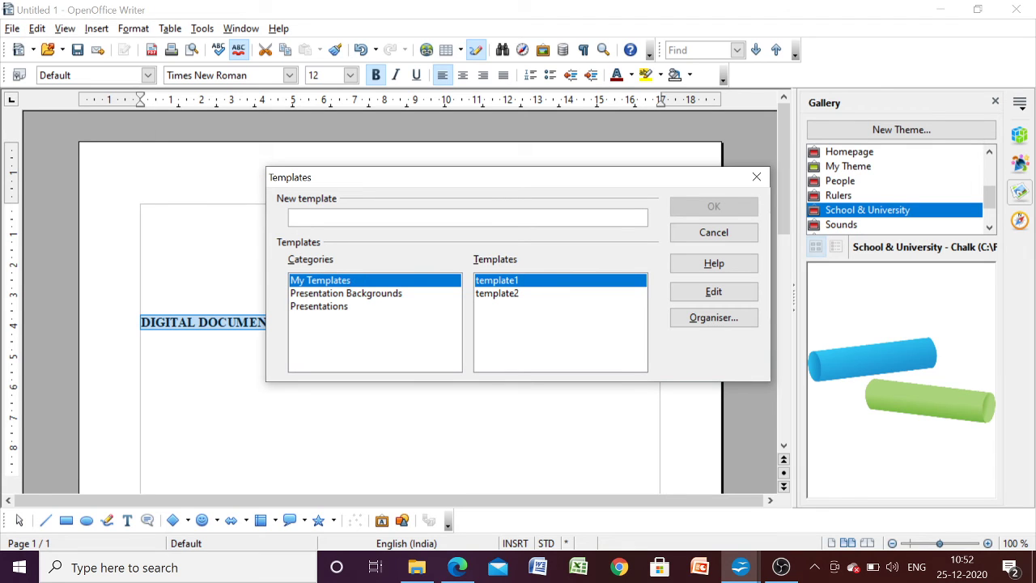
{"action": "type", "text": "TEMPLATE2"}
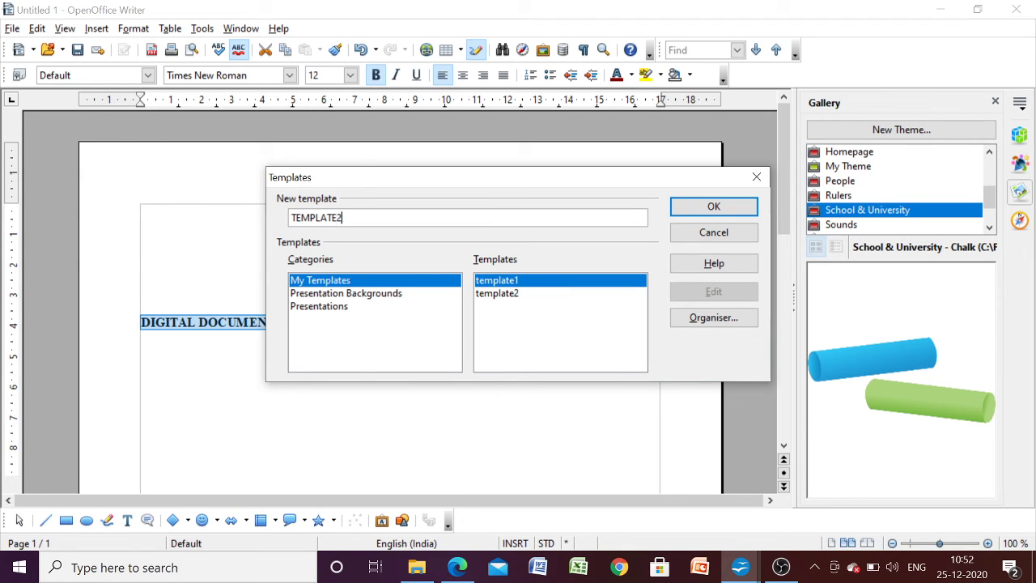
{"action": "key", "text": "BackSpace"}
{"action": "key", "text": "BackSpace"}
{"action": "key", "text": "BackSpace"}
{"action": "key", "text": "BackSpace"}
{"action": "key", "text": "BackSpace"}
{"action": "key", "text": "BackSpace"}
{"action": "key", "text": "BackSpace"}
{"action": "key", "text": "BackSpace"}
{"action": "key", "text": "BackSpace"}
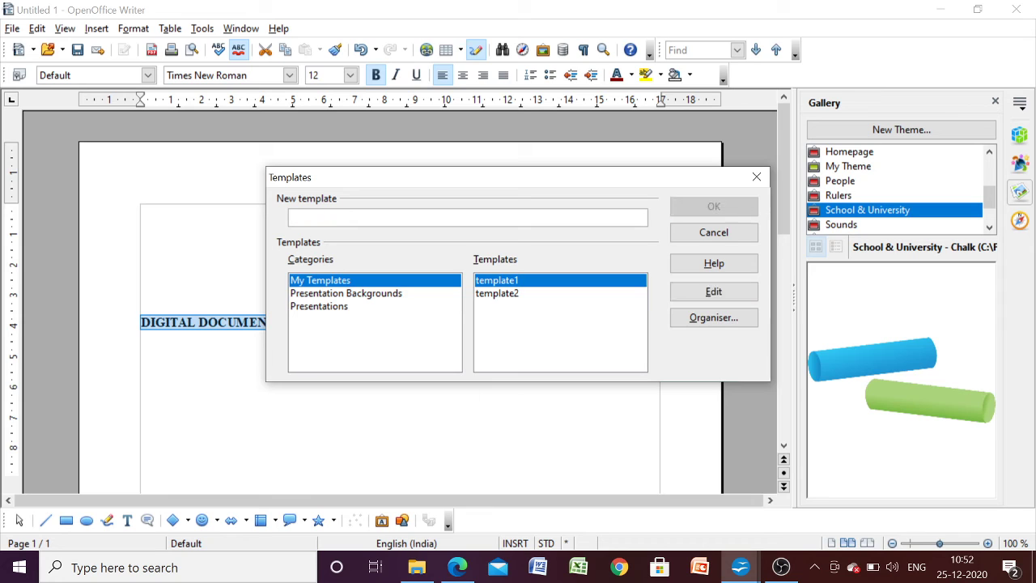
{"action": "type", "text": "rem"}
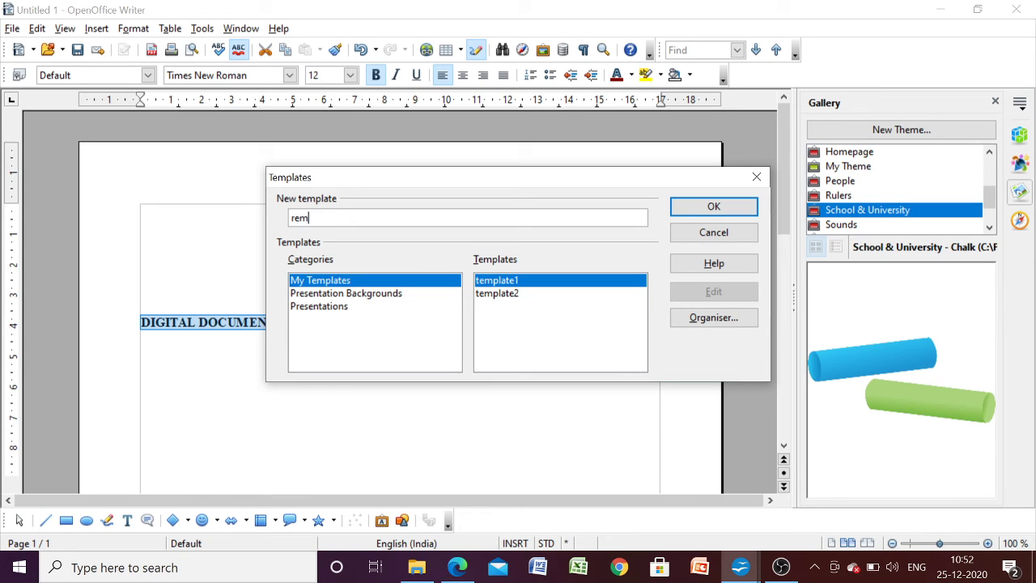
{"action": "key", "text": "BackSpace"}
{"action": "key", "text": "BackSpace"}
{"action": "key", "text": "BackSpace"}
{"action": "type", "text": "template2"}
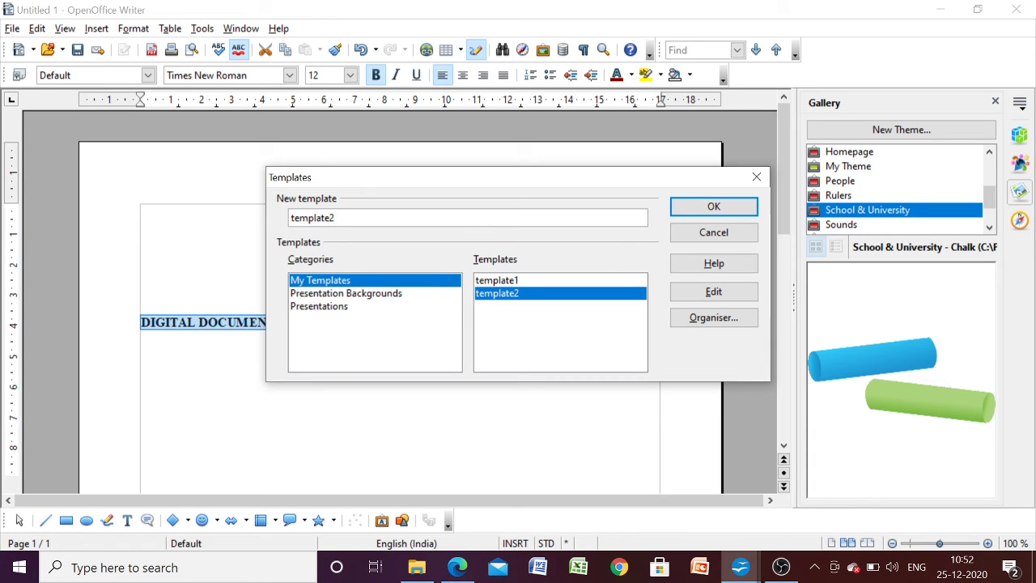
{"action": "left_click", "coordinate": [723, 214]}
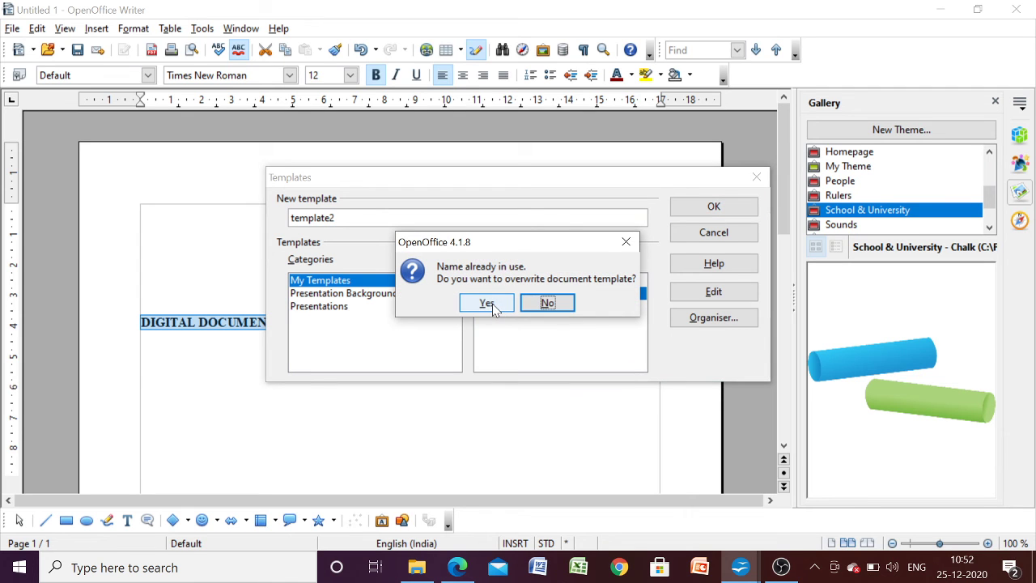
{"action": "left_click", "coordinate": [494, 309]}
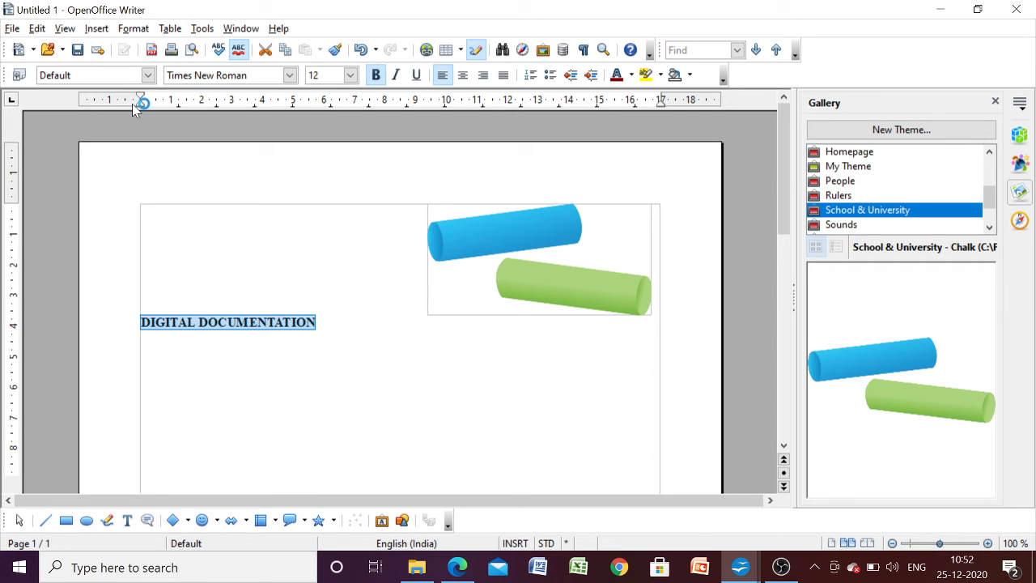
{"action": "left_click", "coordinate": [12, 29]}
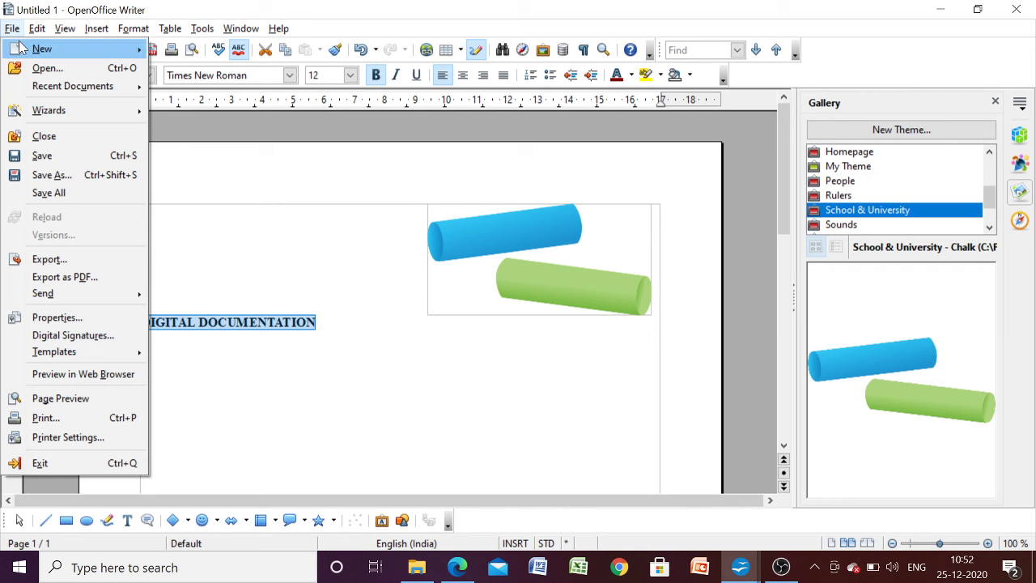
{"action": "left_click", "coordinate": [362, 217]}
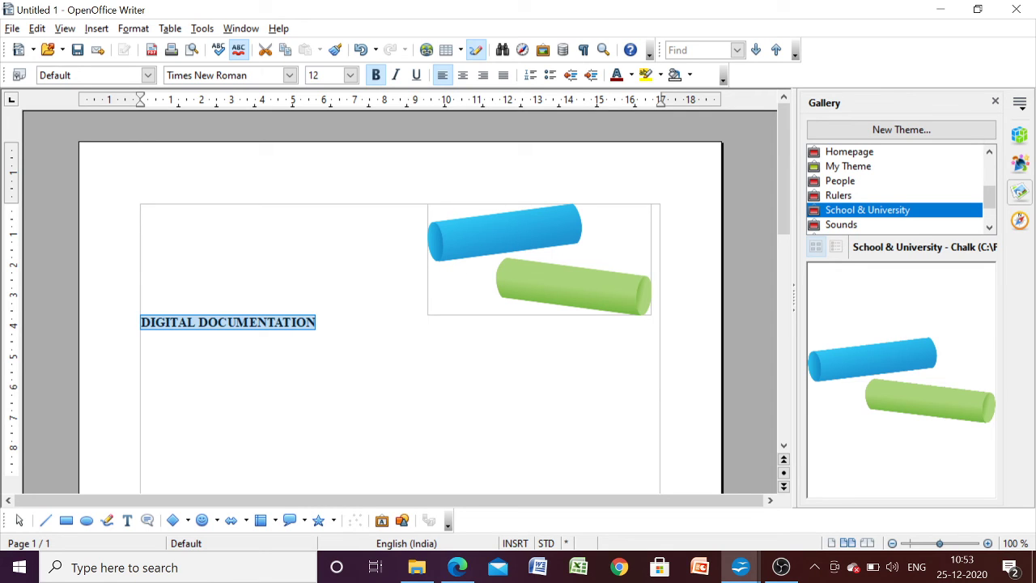
{"action": "left_click", "coordinate": [12, 29]}
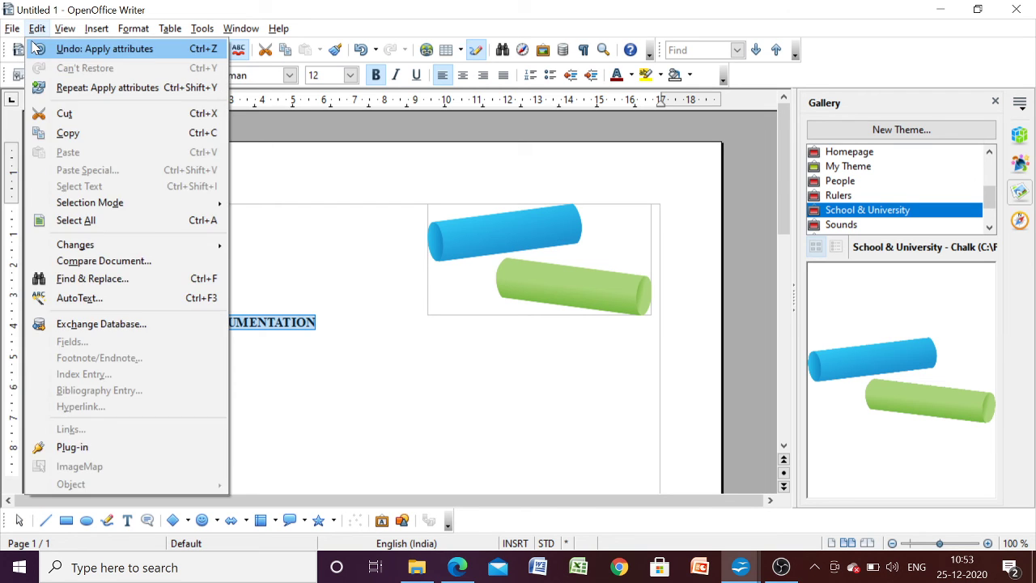
{"action": "mouse_move", "coordinate": [37, 28]}
{"action": "left_click", "coordinate": [18, 47]}
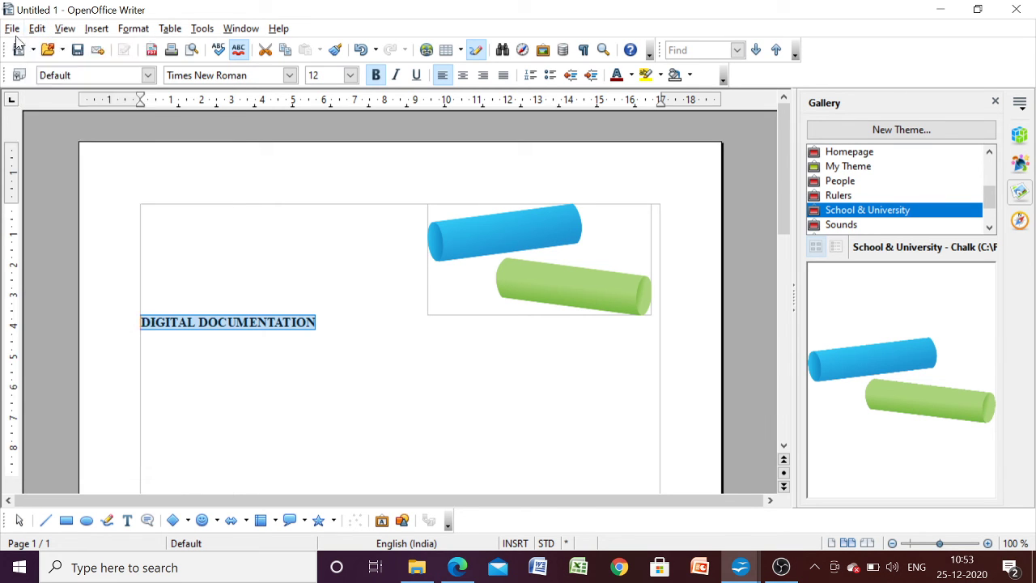
Step: Create a new blank text document
{"action": "left_click", "coordinate": [12, 28]}
{"action": "mouse_move", "coordinate": [42, 49]}
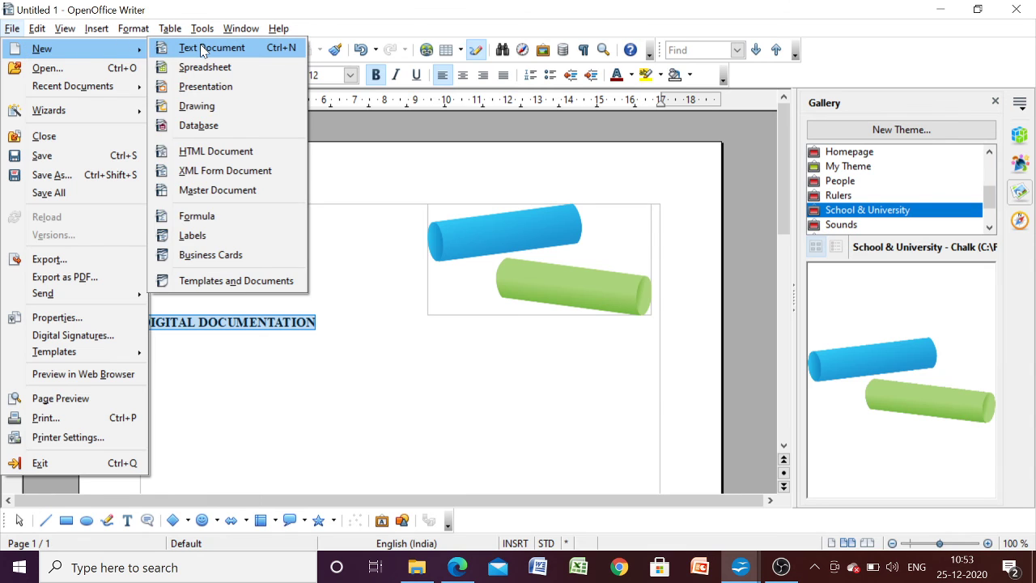
{"action": "left_click", "coordinate": [202, 49]}
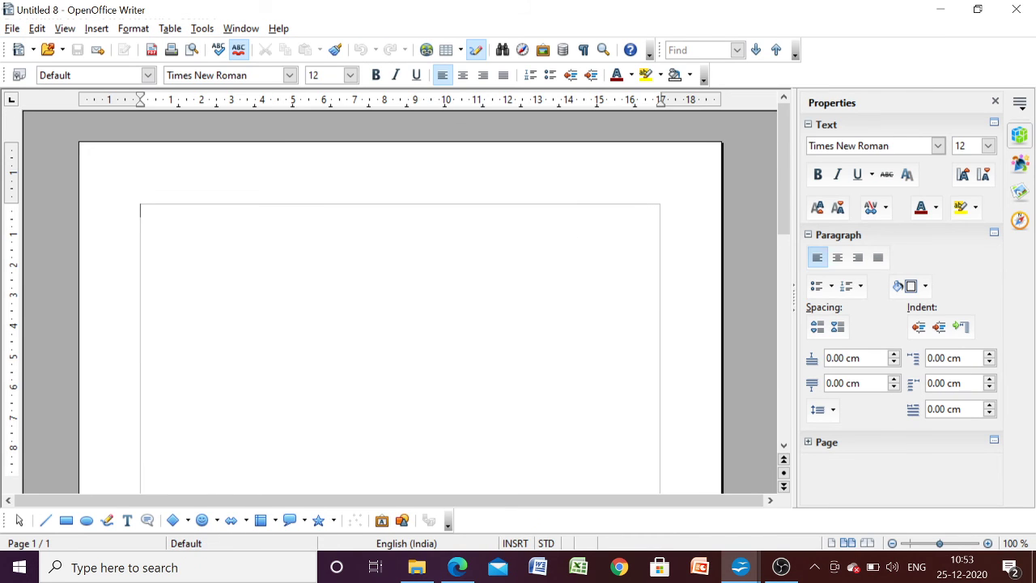
Step: Open a new document based on template2 from the My Templates folder
{"action": "left_click", "coordinate": [13, 30]}
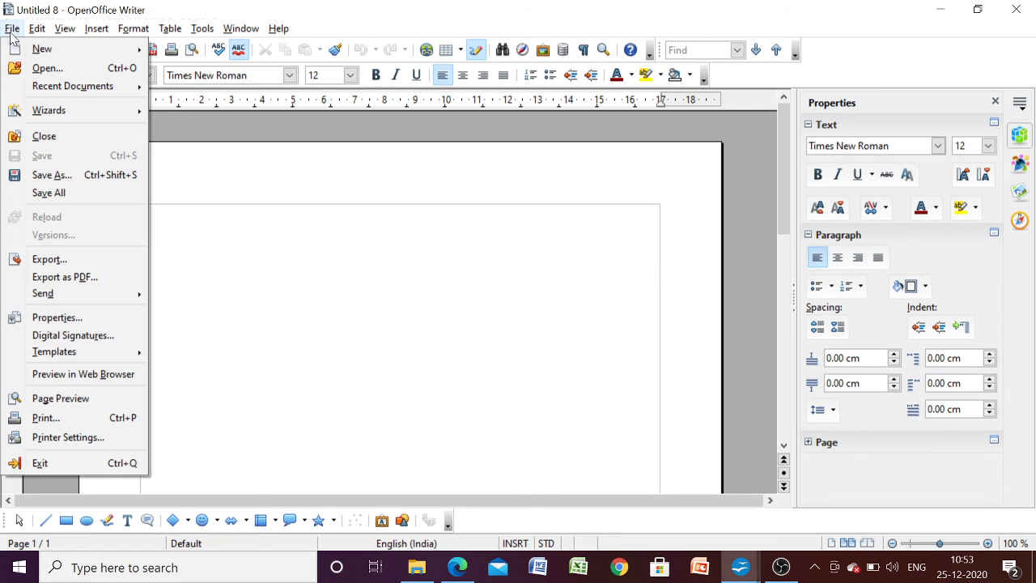
{"action": "mouse_move", "coordinate": [38, 50]}
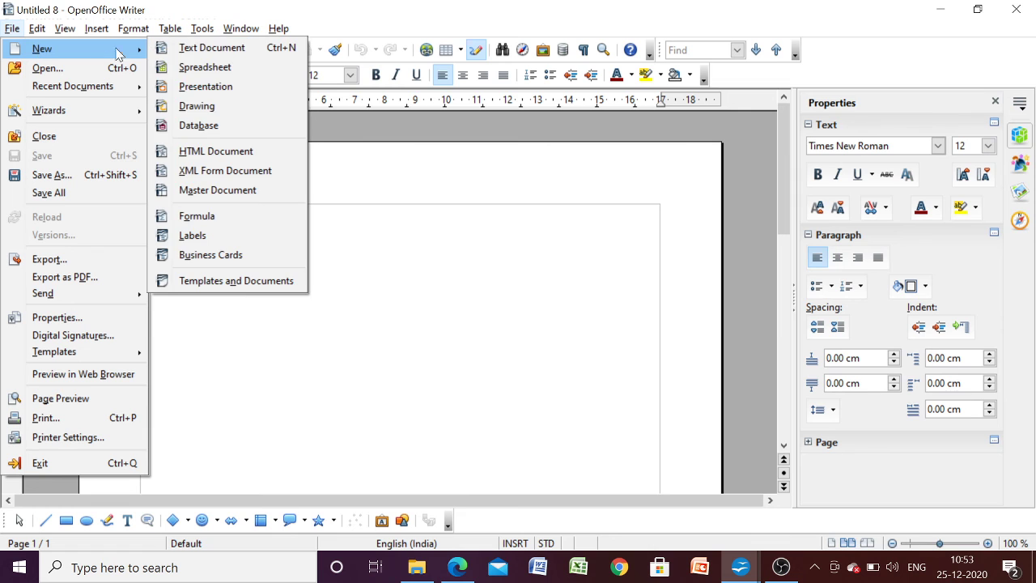
{"action": "left_click", "coordinate": [188, 285]}
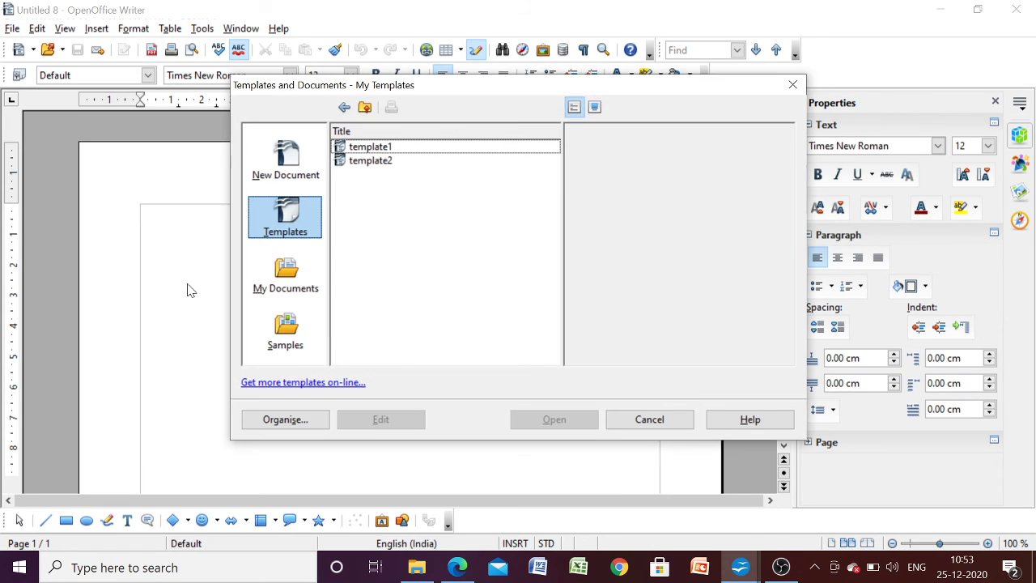
{"action": "left_click", "coordinate": [374, 161]}
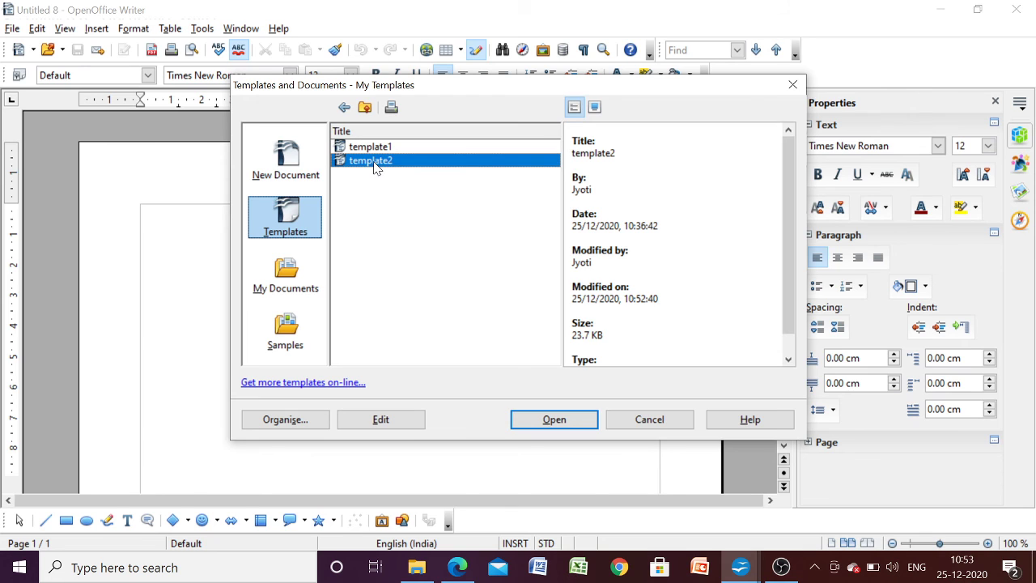
{"action": "left_click", "coordinate": [555, 419]}
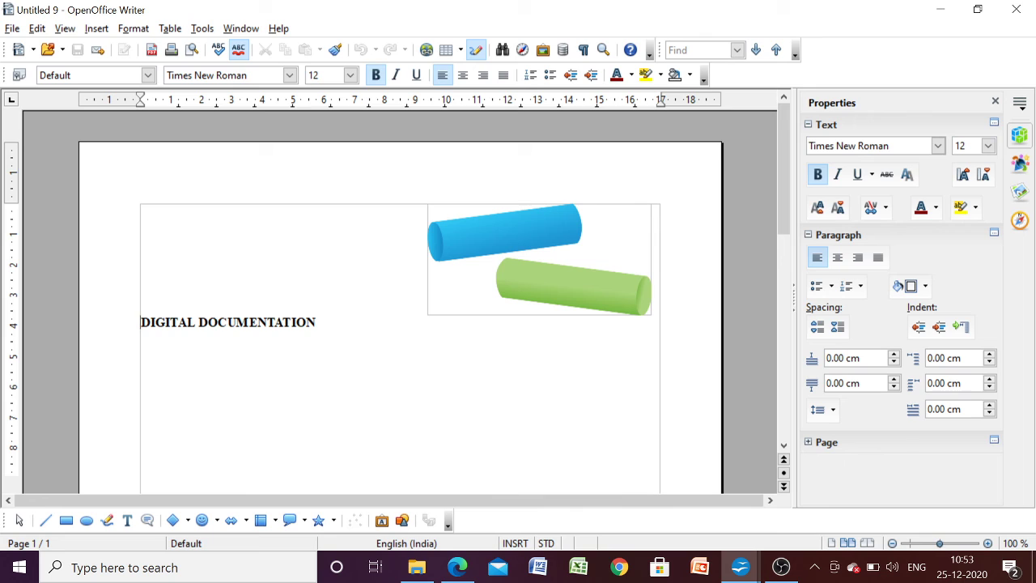
Step: Add the line "welcome to the video session of IT" below the DIGITAL DOCUMENTATION heading
{"action": "key", "text": "Return"}
{"action": "type", "text": "welcome "}
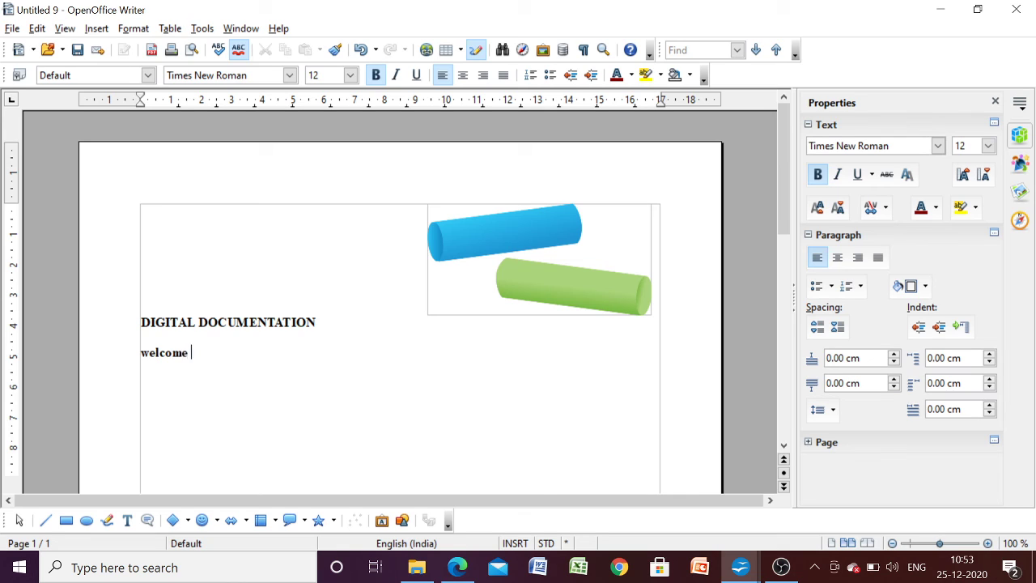
{"action": "type", "text": "to the video ses"}
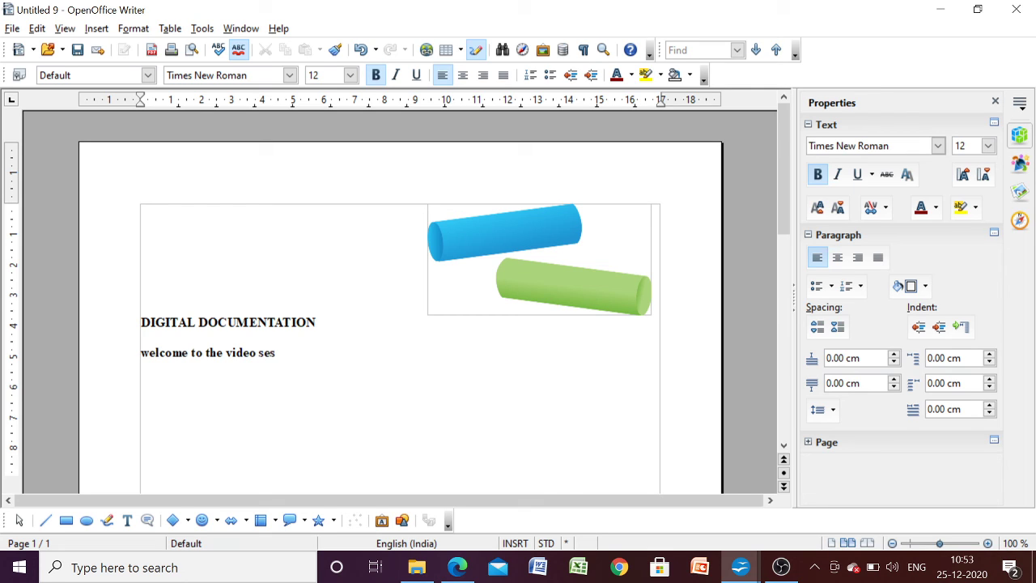
{"action": "type", "text": "sion of IT"}
Step: Save the document in the Documents folder as doc1 in ODF Text Document format
{"action": "left_click", "coordinate": [12, 29]}
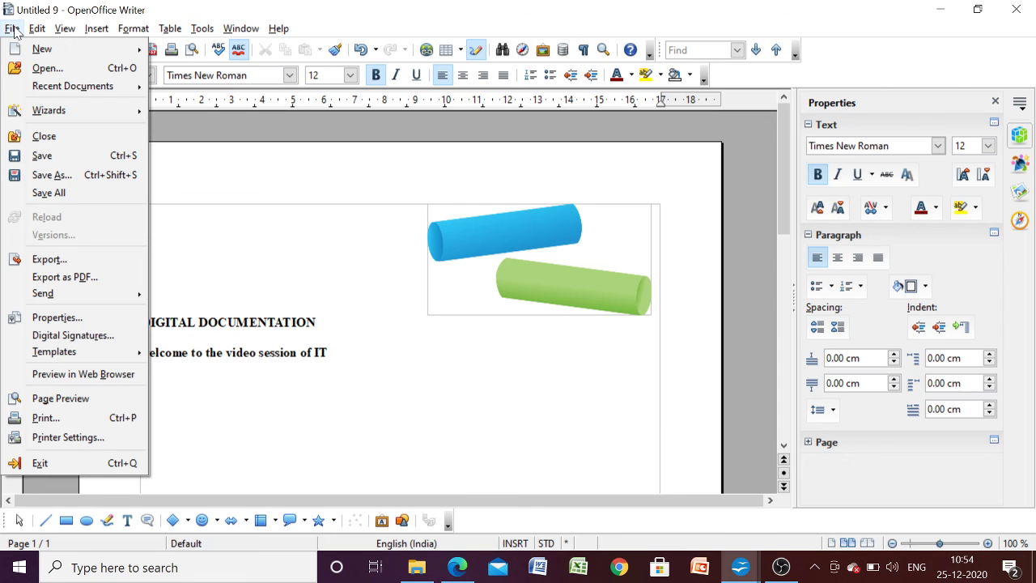
{"action": "left_click", "coordinate": [36, 163]}
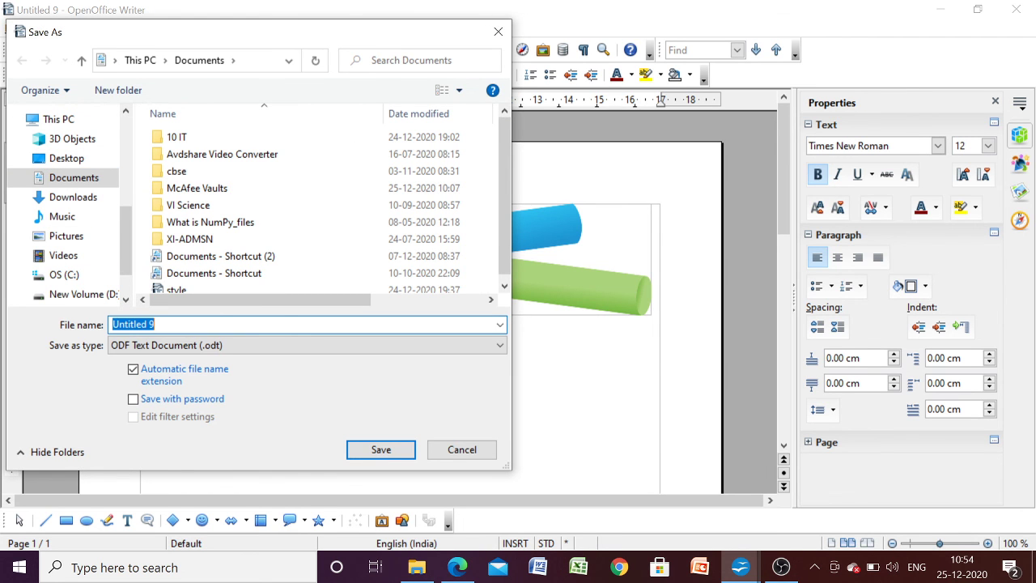
{"action": "type", "text": "tem"}
{"action": "key", "text": "BackSpace"}
{"action": "key", "text": "BackSpace"}
{"action": "key", "text": "BackSpace"}
{"action": "type", "text": "doc1"}
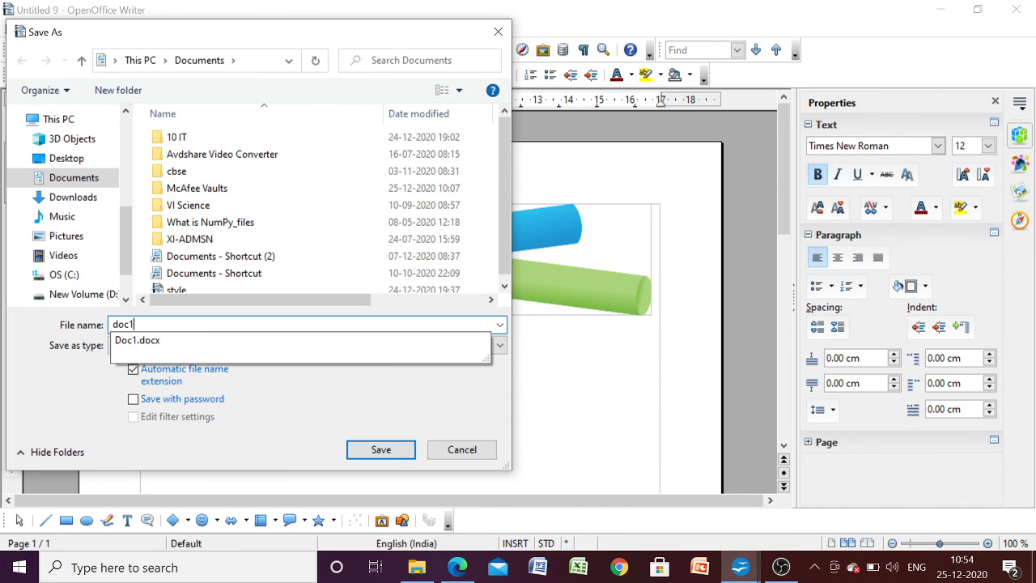
{"action": "left_click", "coordinate": [372, 449]}
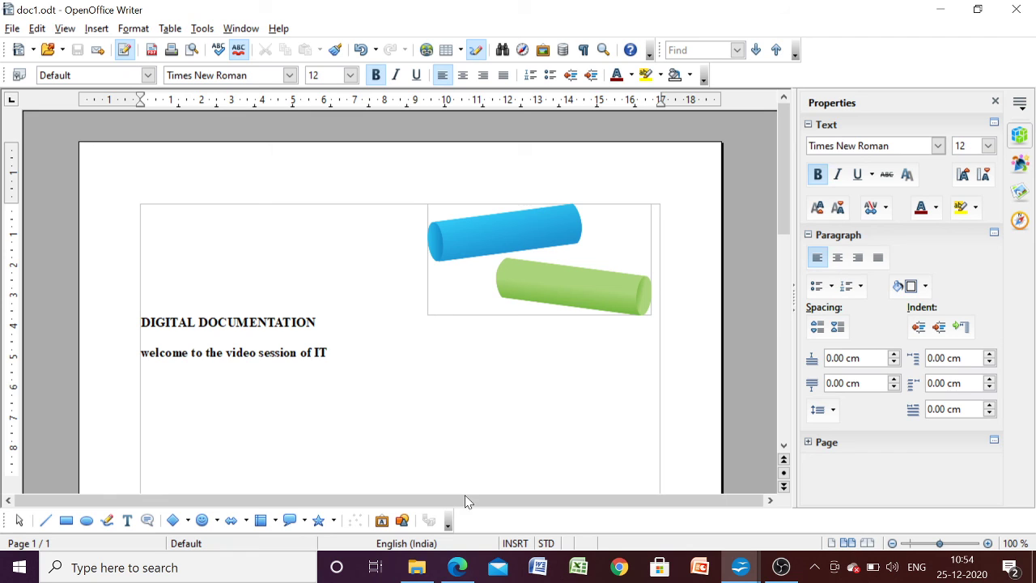
Step: Switch to Microsoft Edge and view the create and use template topics in 402-revisedINFO_TECH.pdf
{"action": "mouse_move", "coordinate": [460, 567]}
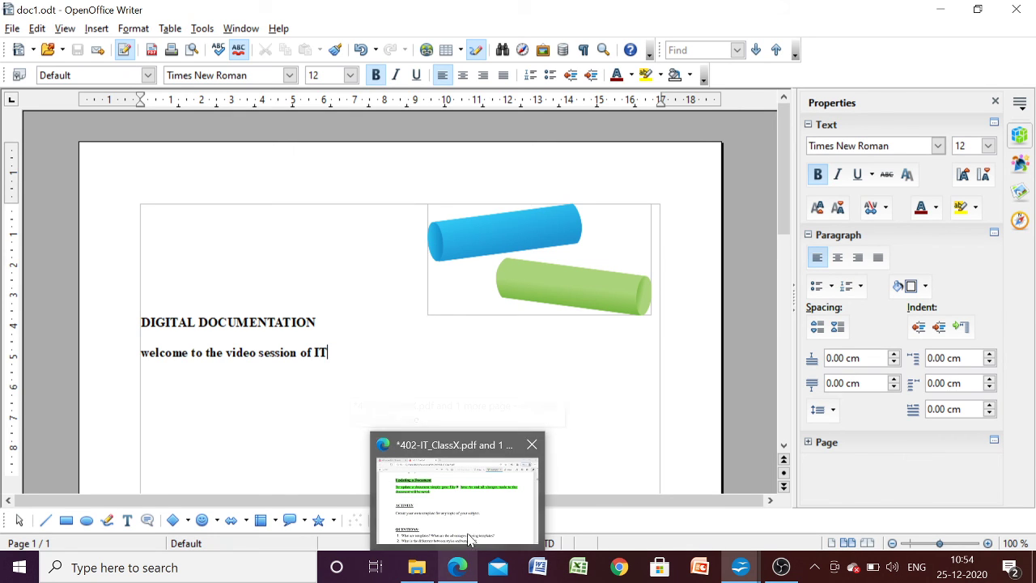
{"action": "left_click", "coordinate": [472, 544]}
{"action": "left_click", "coordinate": [114, 13]}
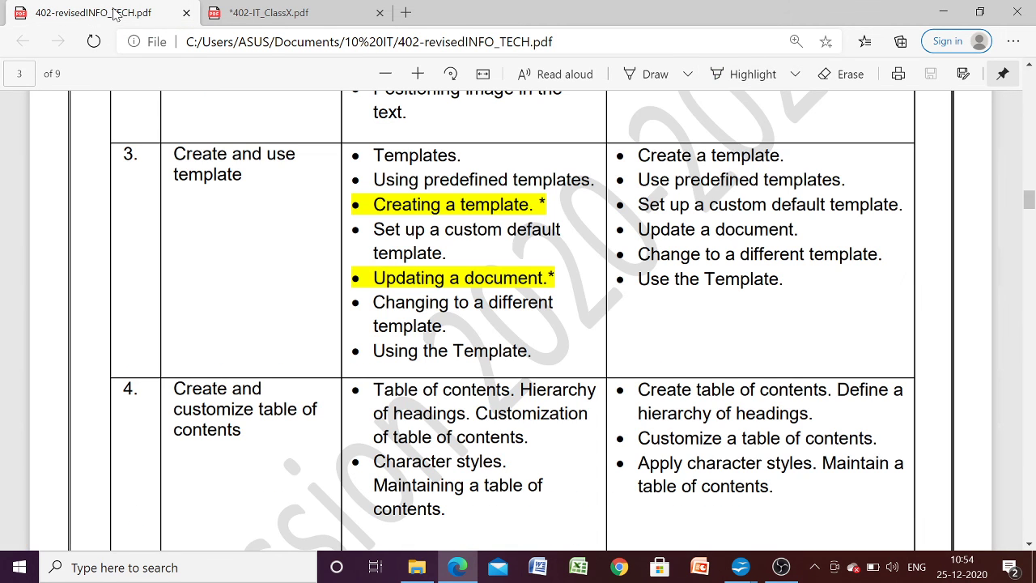